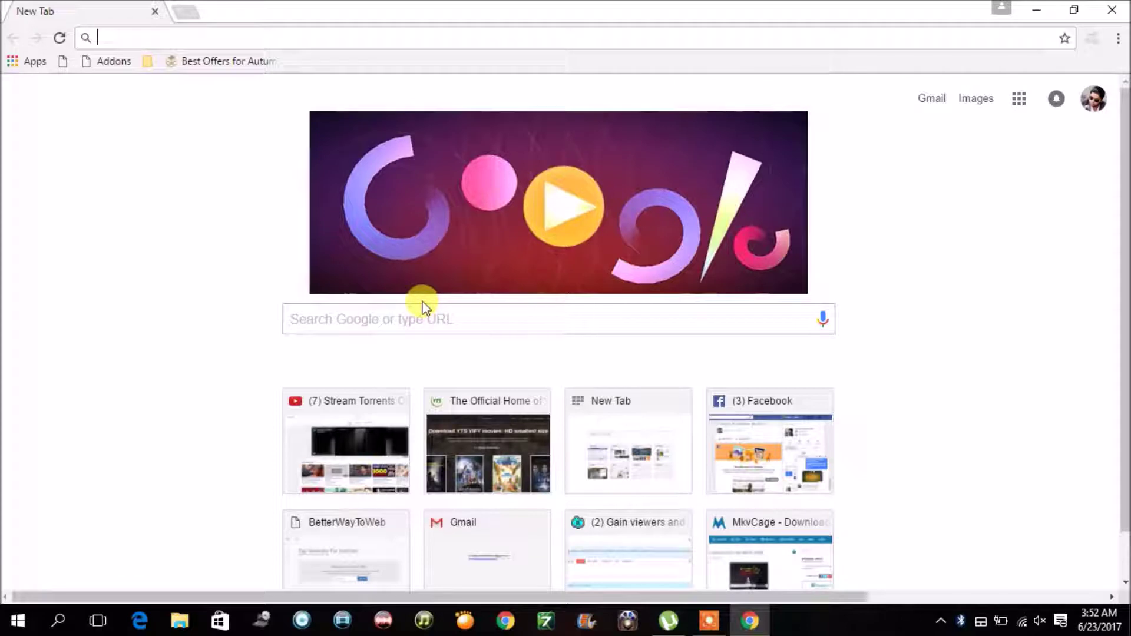
- Open the handbrake.fr website in the browser
{"action": "type", "text": "ha"}
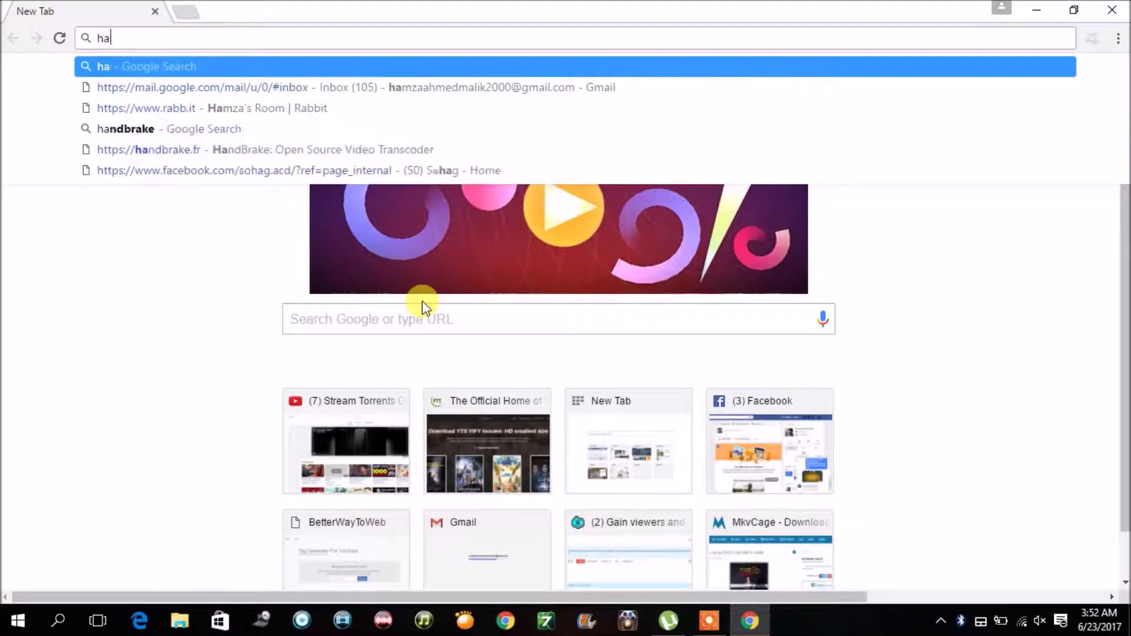
{"action": "type", "text": "ndbra"}
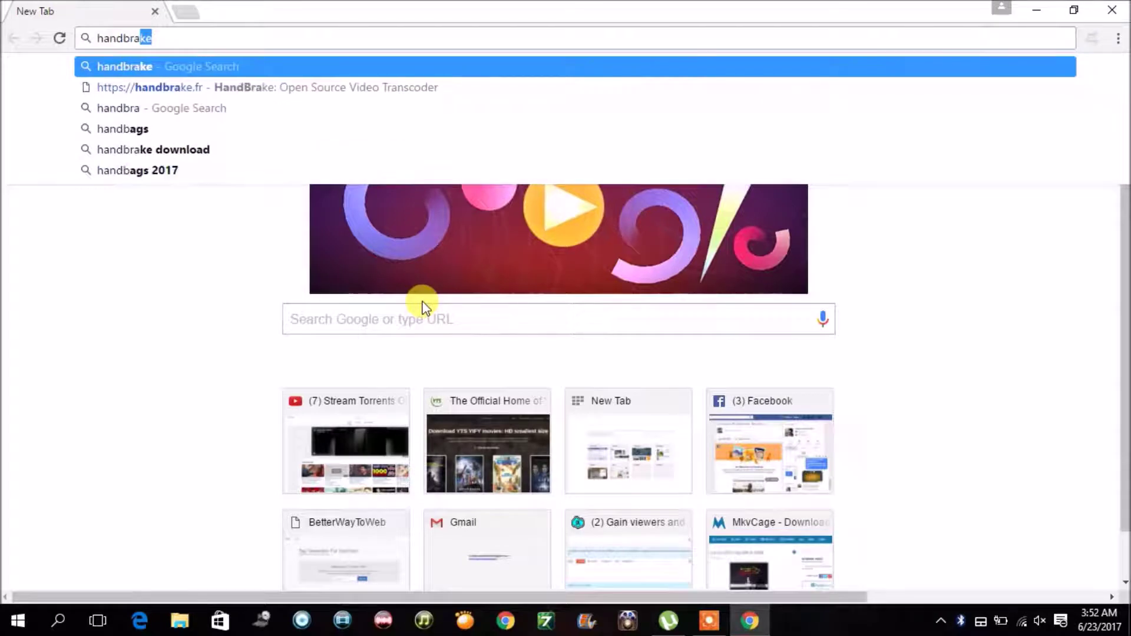
{"action": "type", "text": "ke.fr"}
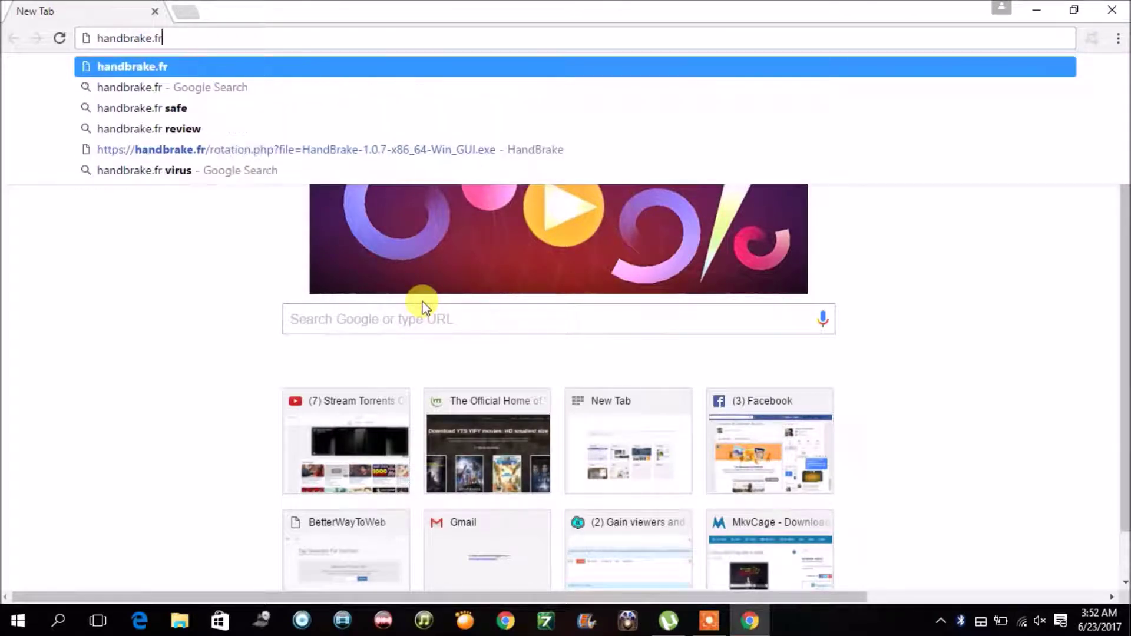
{"action": "key", "text": "Return"}
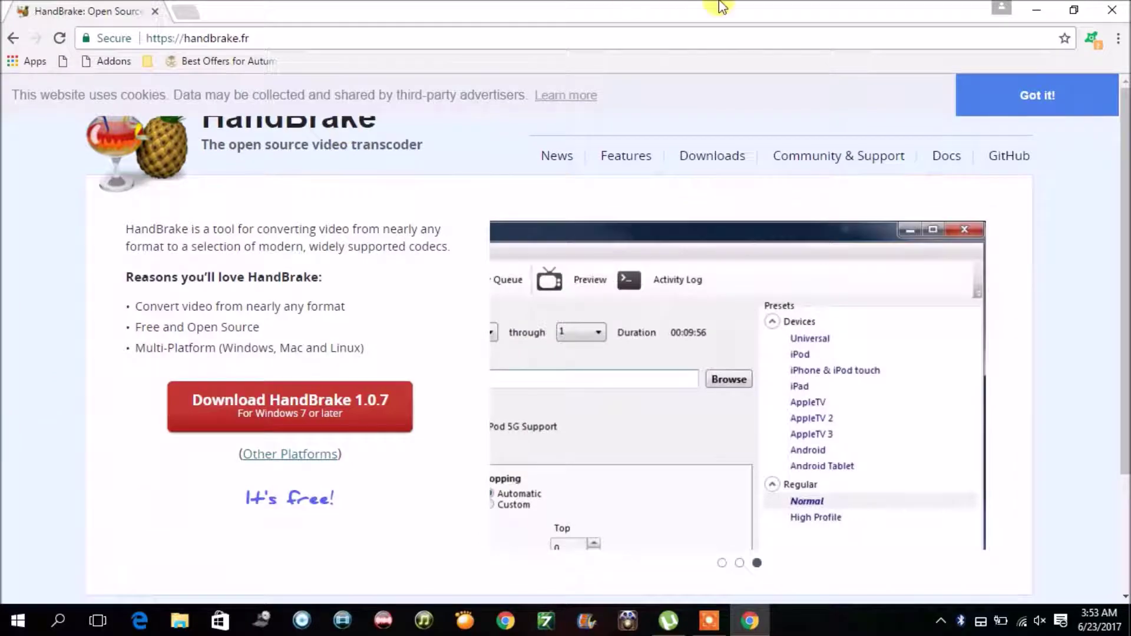
- Switch to the desktop version of HandBrake and decline recovering the unfinished queue items
{"action": "left_click", "coordinate": [1039, 10]}
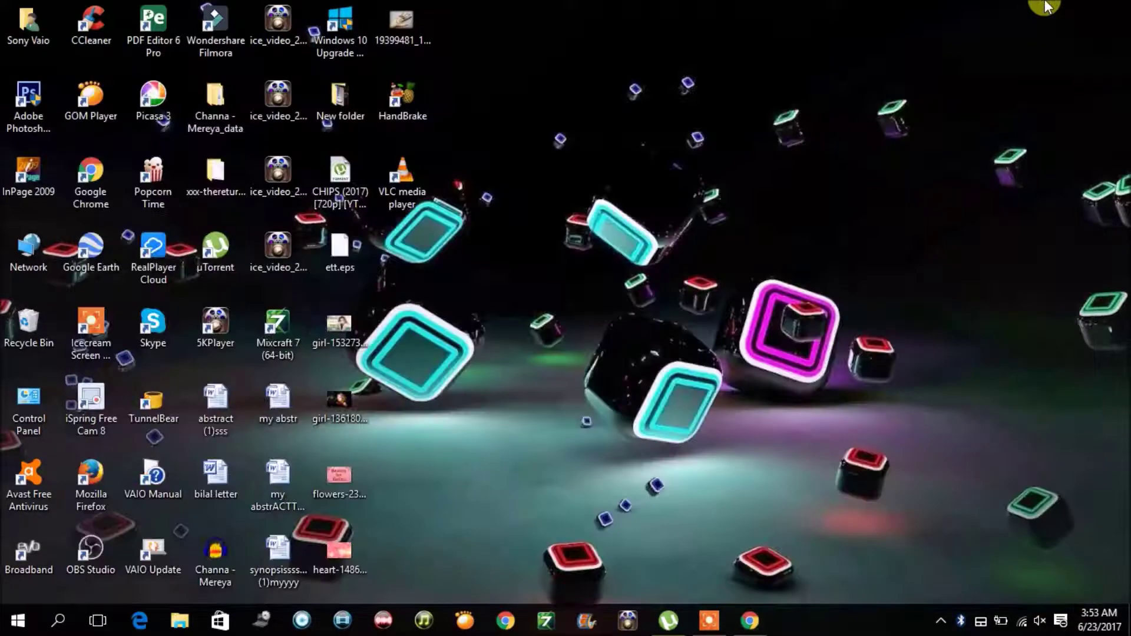
{"action": "left_click_drag", "start_coordinate": [565, 10], "coordinate": [661, 56]}
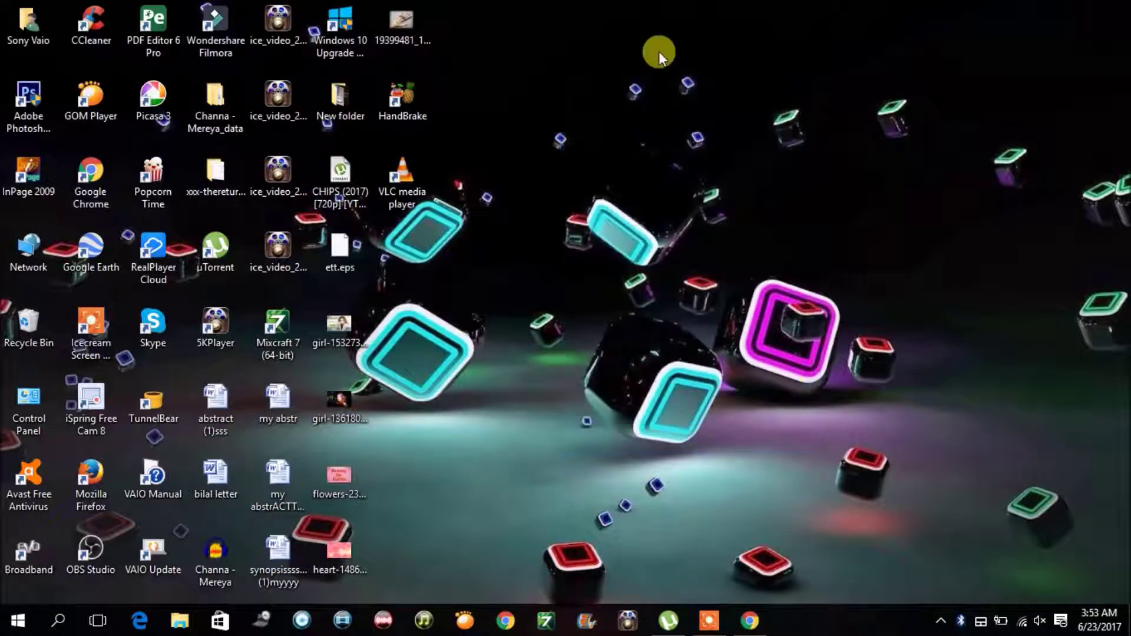
{"action": "left_click", "coordinate": [391, 112]}
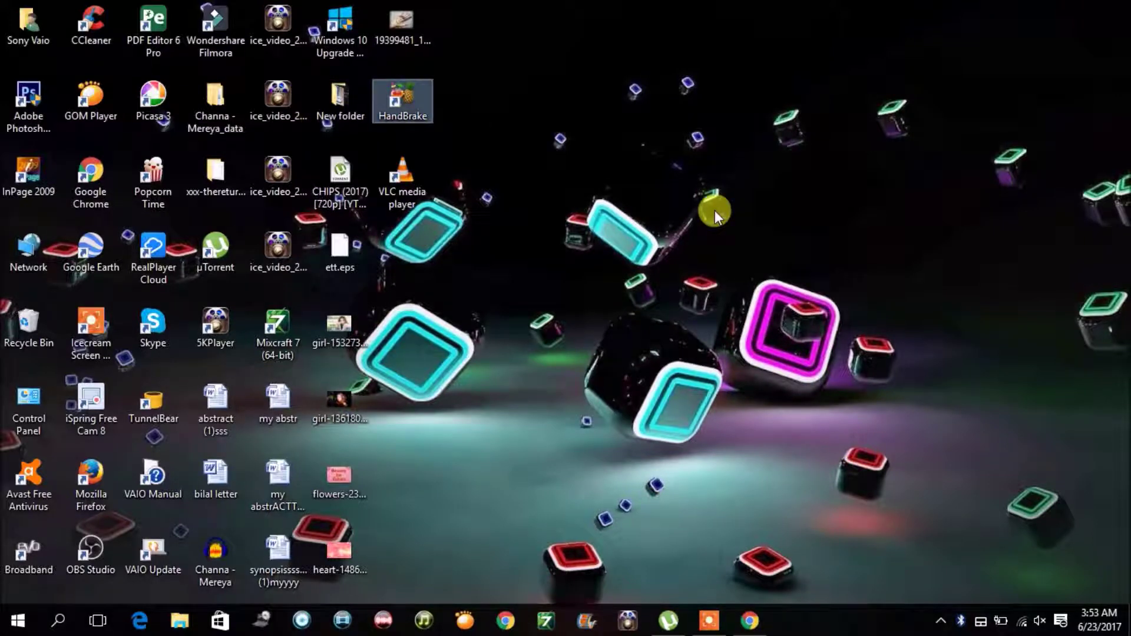
{"action": "key", "text": "Return"}
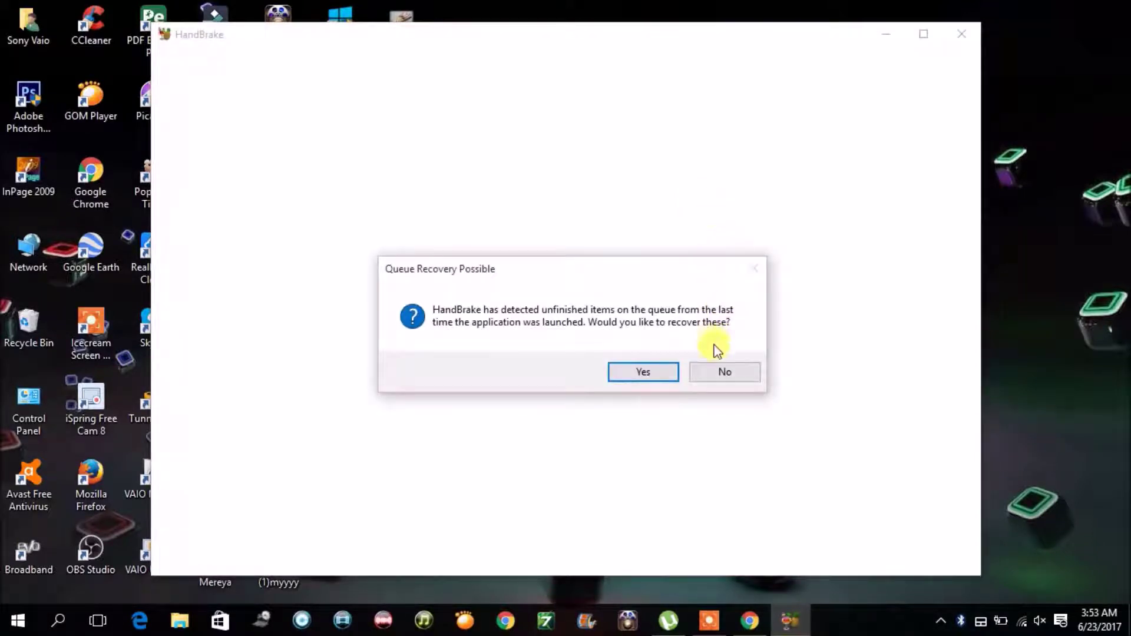
{"action": "left_click", "coordinate": [722, 372]}
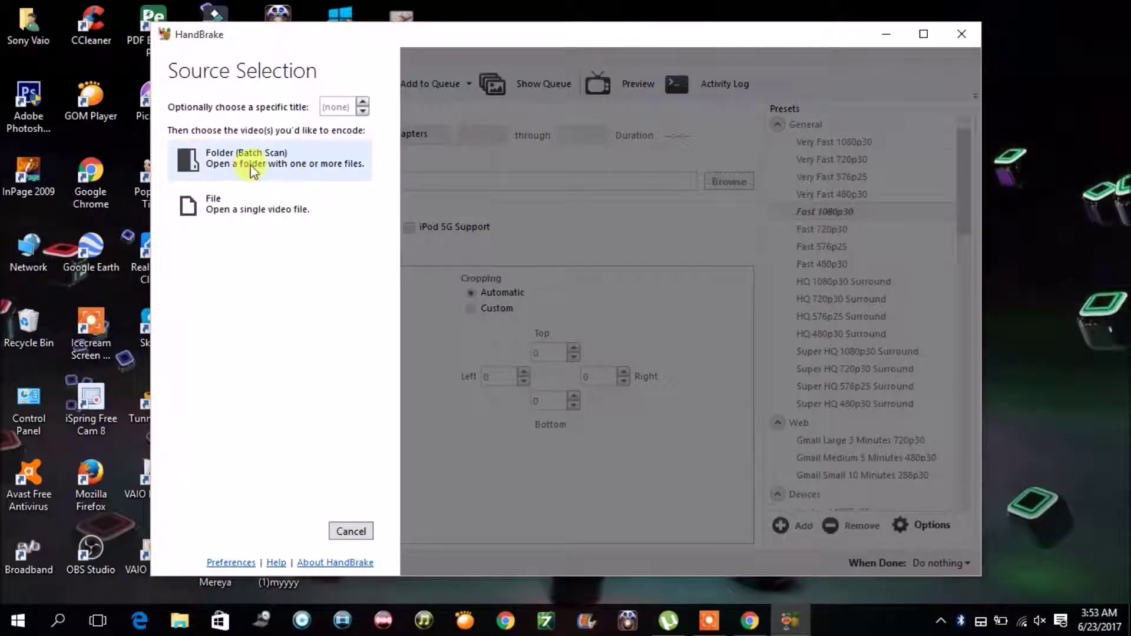
- Choose a single video file as the source and select WEBSITE on New Volume (F:)
{"action": "left_click", "coordinate": [253, 223]}
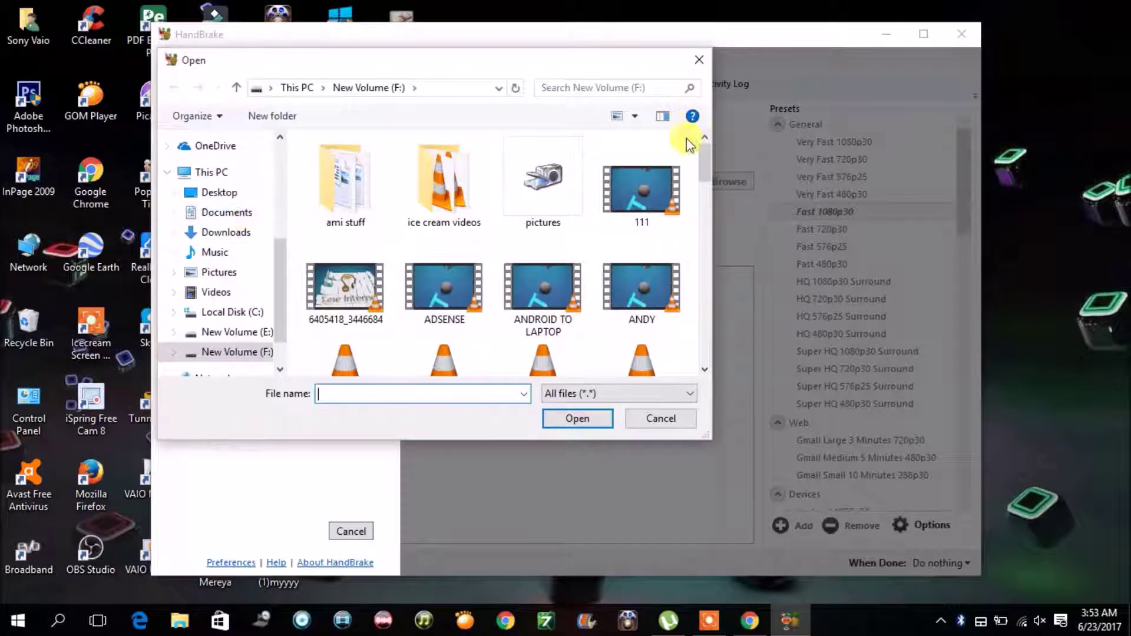
{"action": "left_click_drag", "start_coordinate": [699, 157], "coordinate": [703, 379]}
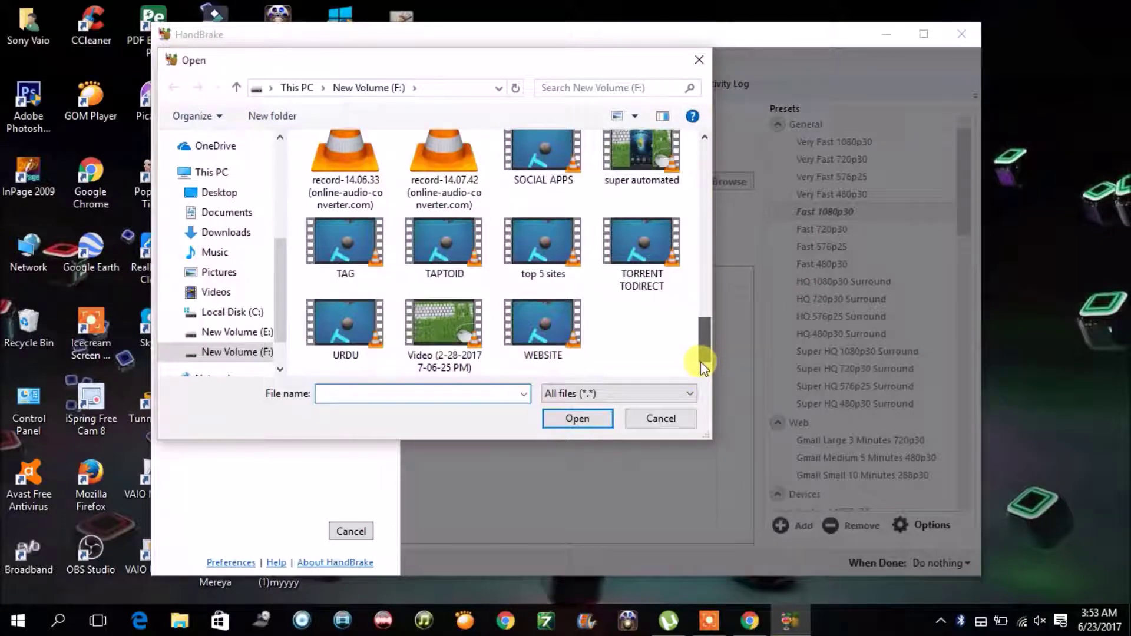
{"action": "left_click", "coordinate": [564, 340]}
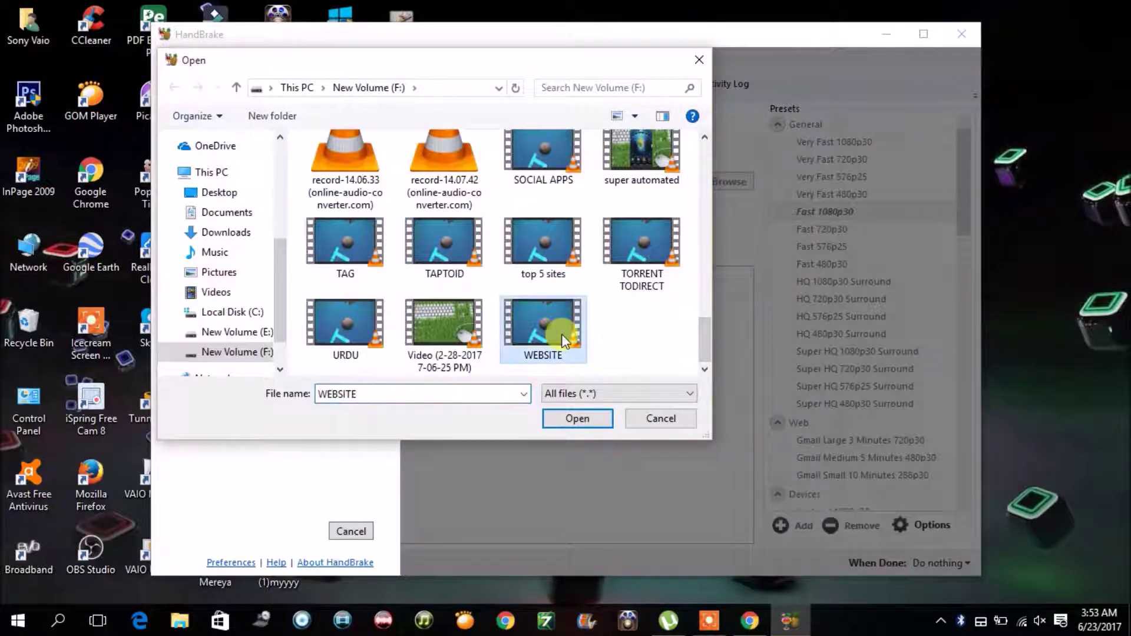
- Examine the general and detailed file properties of the WEBSITE video, and load it as the source
{"action": "right_click", "coordinate": [563, 340]}
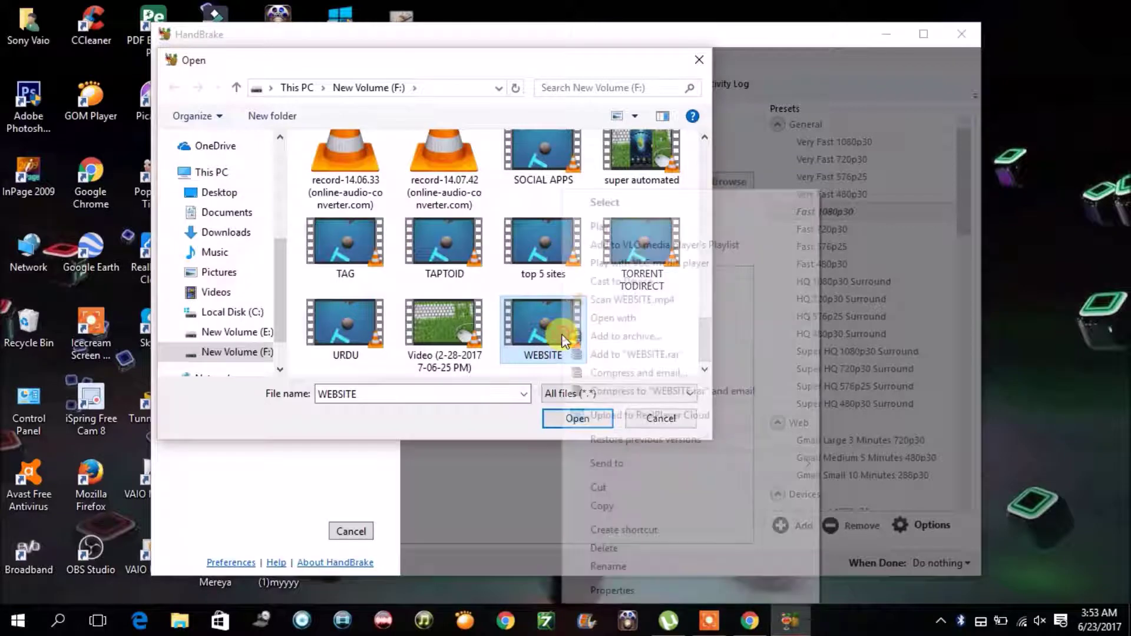
{"action": "left_click", "coordinate": [612, 588]}
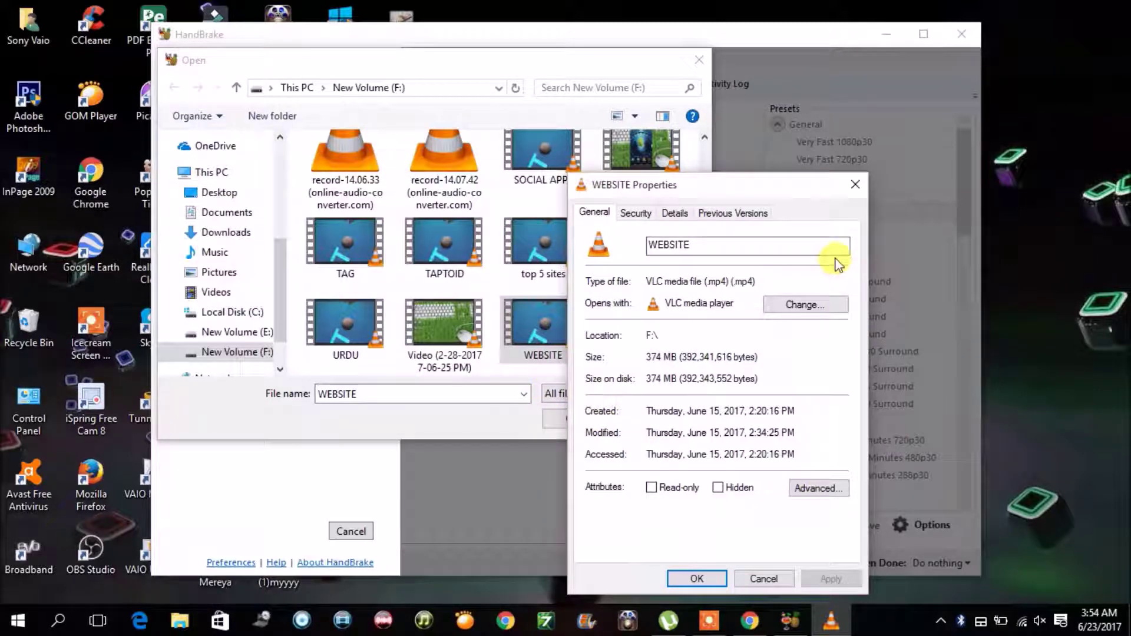
{"action": "left_click", "coordinate": [670, 218]}
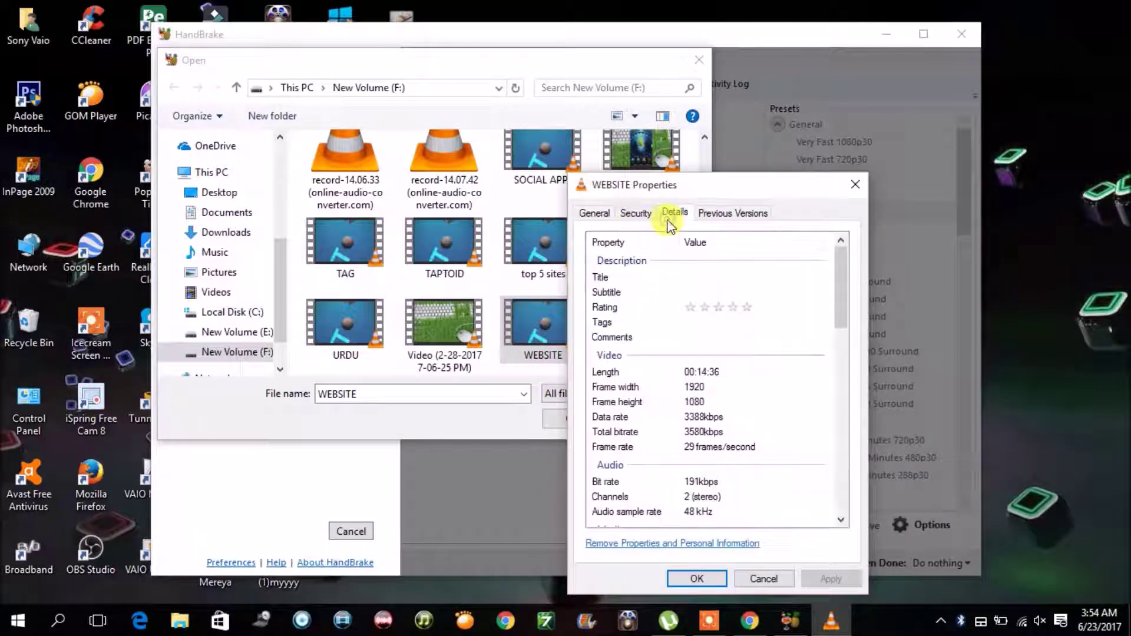
{"action": "left_click", "coordinate": [804, 338]}
{"action": "left_click", "coordinate": [732, 374]}
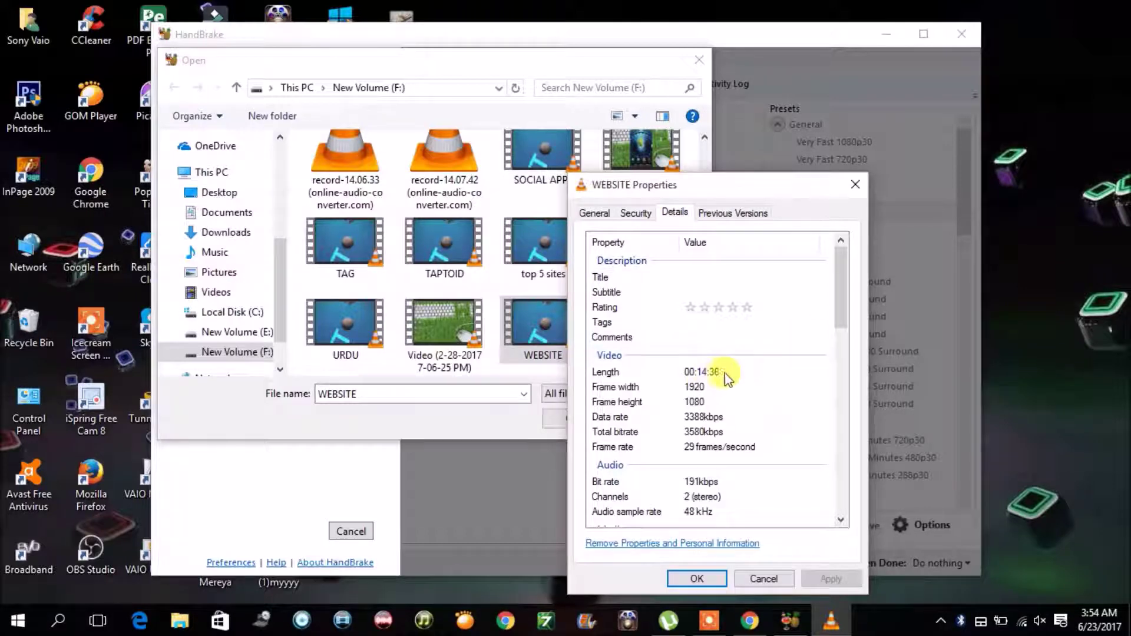
{"action": "left_click", "coordinate": [855, 185]}
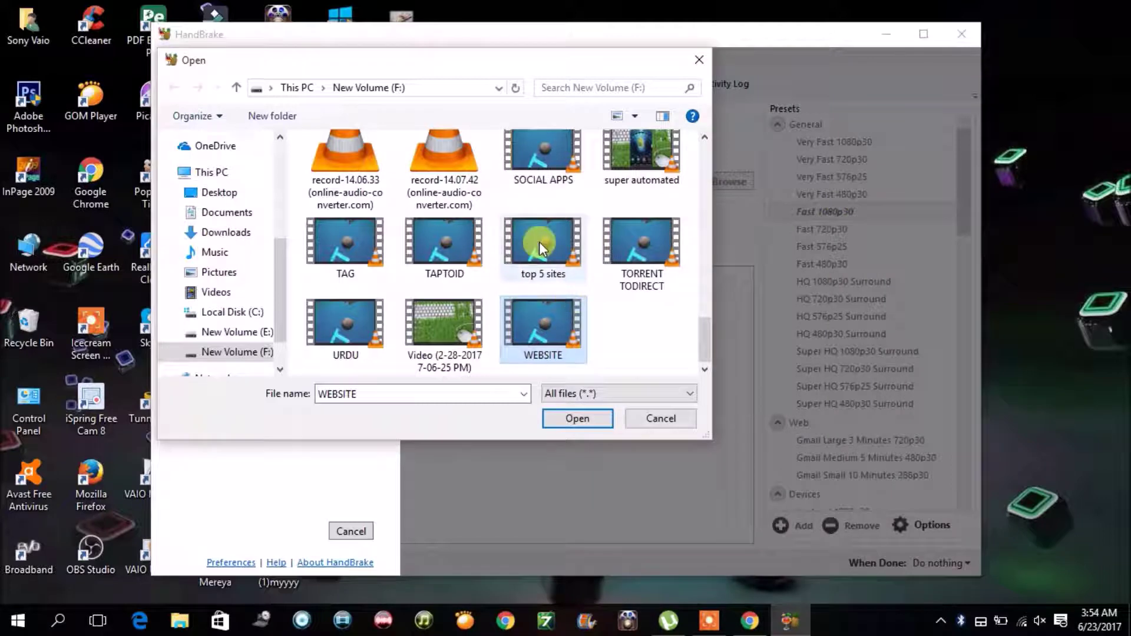
{"action": "left_click", "coordinate": [576, 418]}
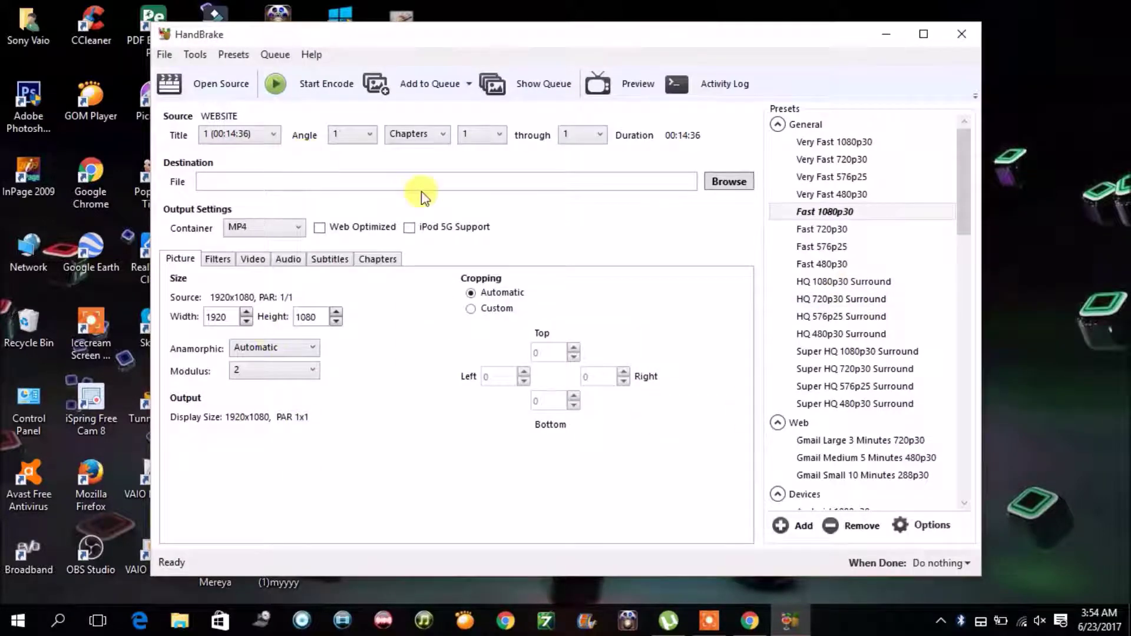
- Maximize the HandBrake window and set the output destination to a file named demo on New Volume (F:)
{"action": "double_click", "coordinate": [533, 41]}
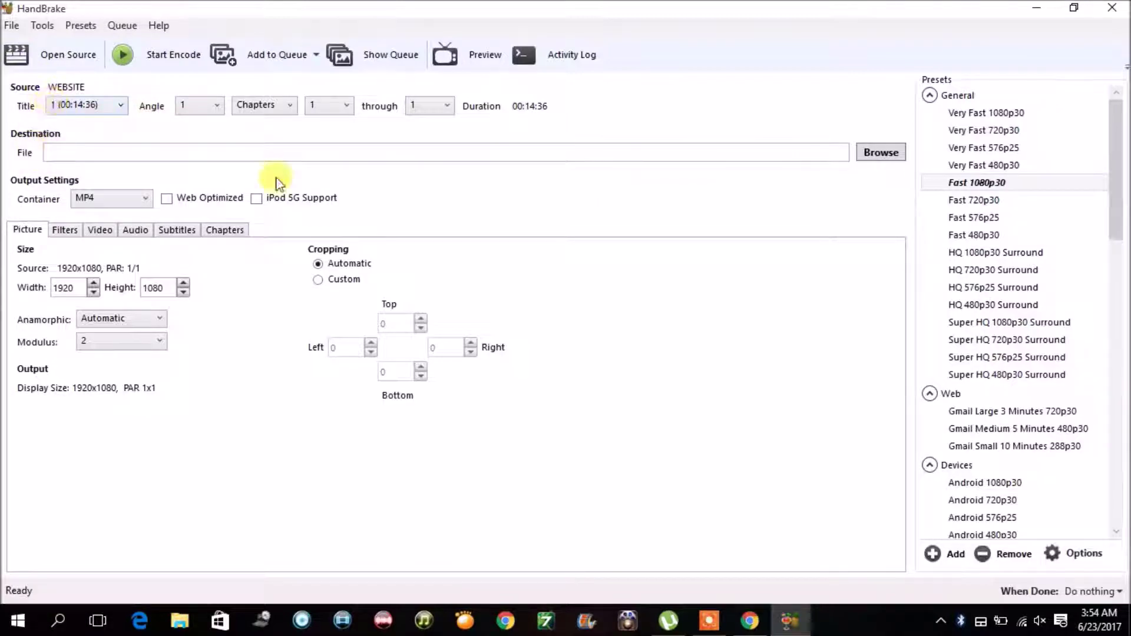
{"action": "left_click", "coordinate": [868, 158]}
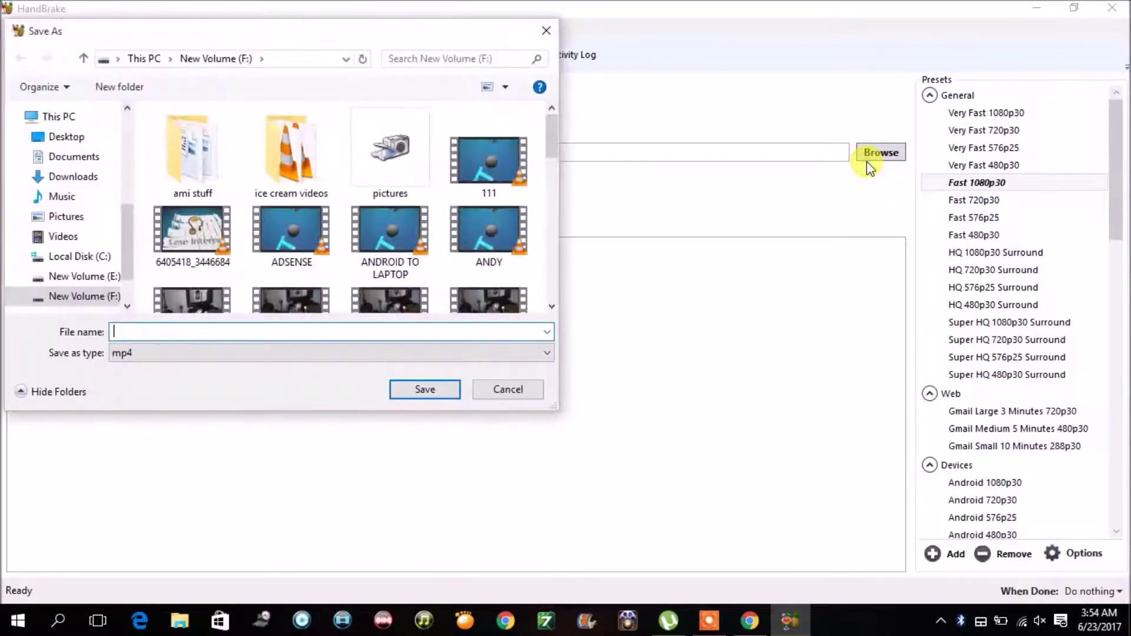
{"action": "left_click", "coordinate": [180, 335]}
{"action": "type", "text": "demo"}
{"action": "left_click", "coordinate": [433, 387]}
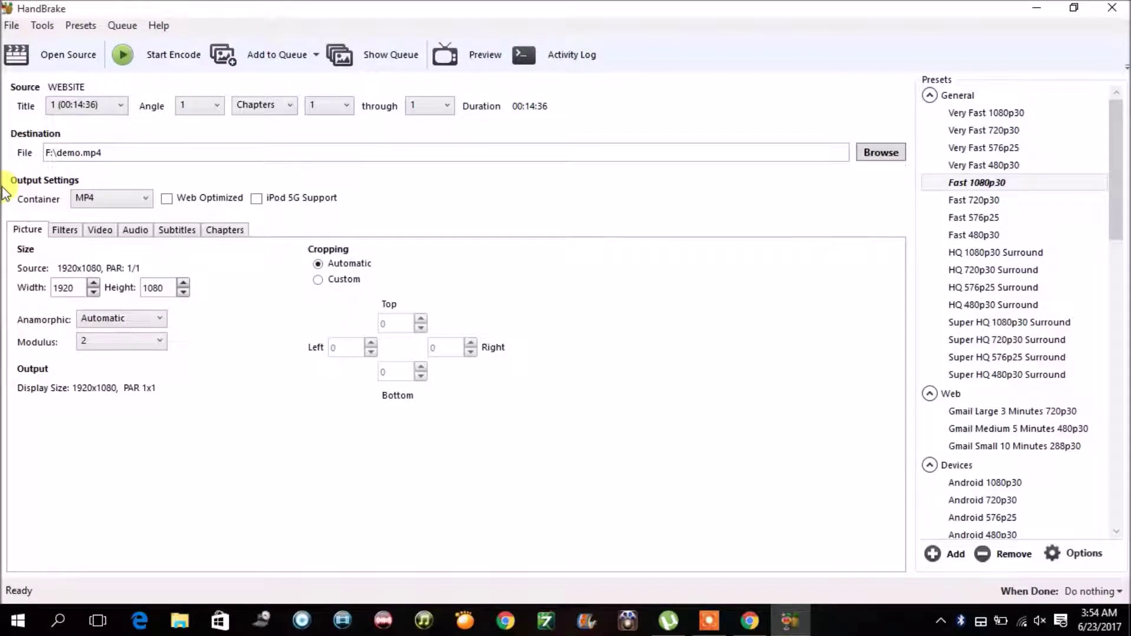
- Choose MP4 as the output container and enable Web Optimized, dismissing the CCleaner update notice
{"action": "left_click", "coordinate": [107, 200]}
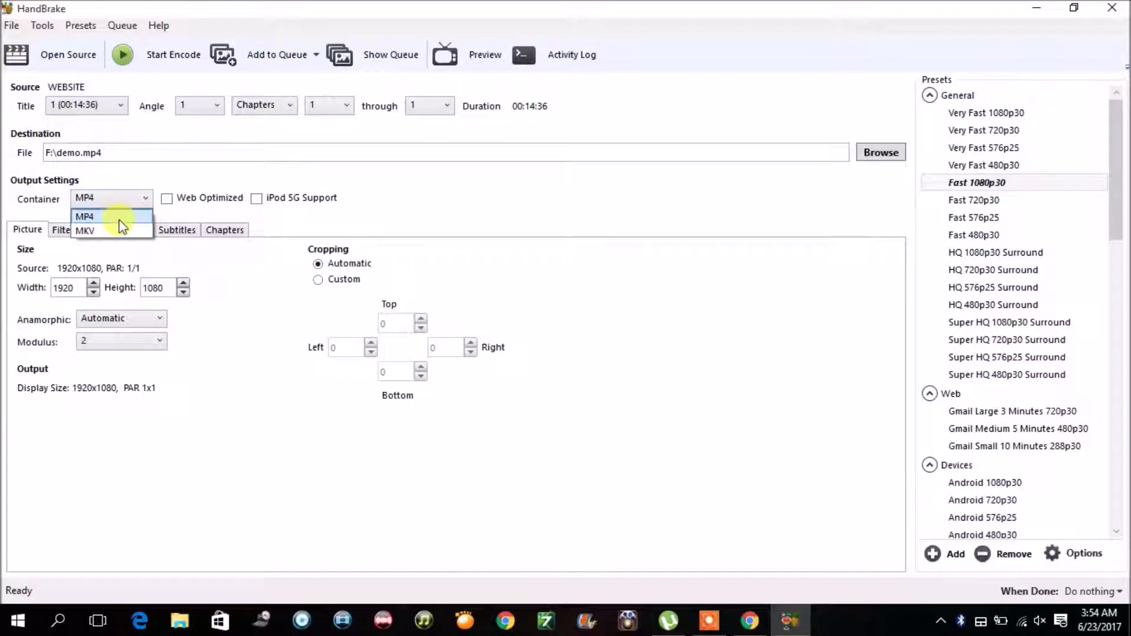
{"action": "left_click", "coordinate": [119, 218]}
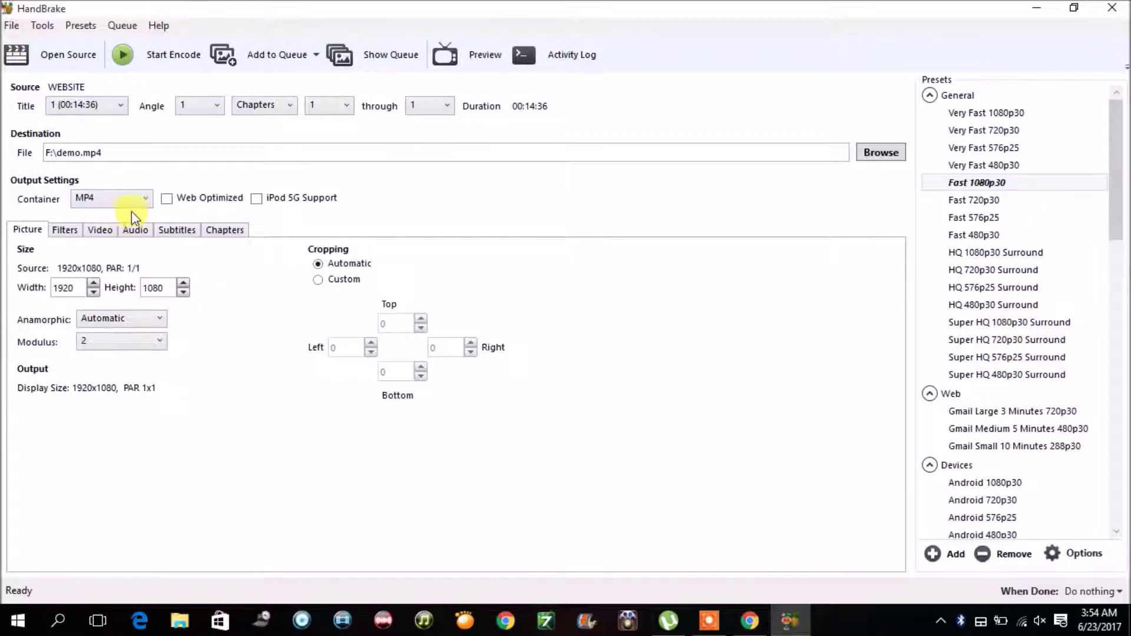
{"action": "left_click", "coordinate": [170, 201]}
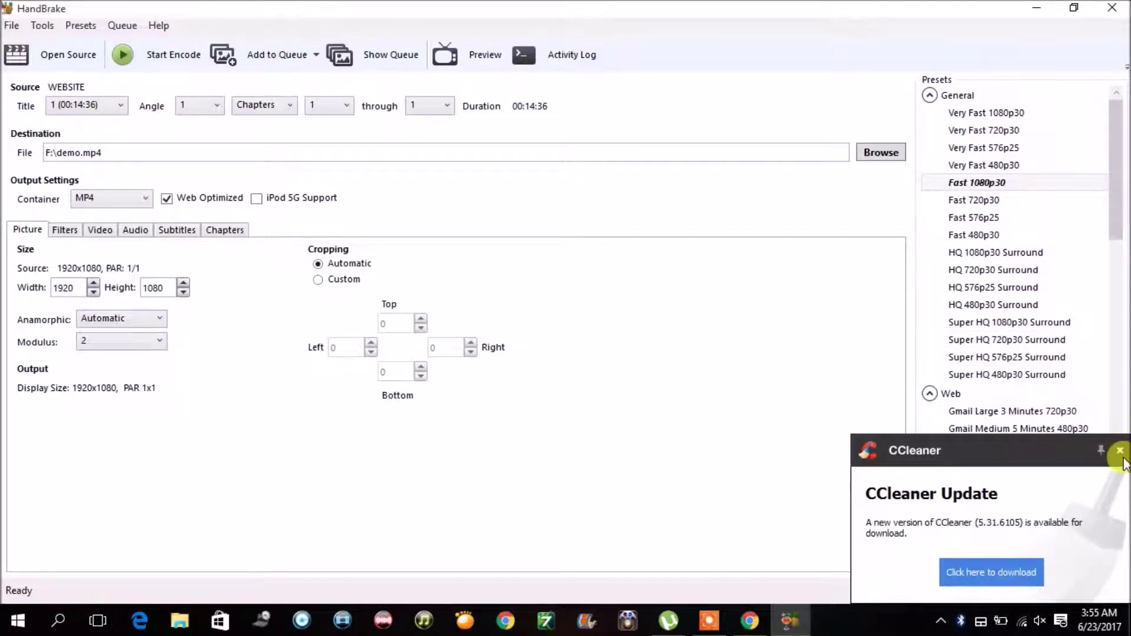
{"action": "left_click", "coordinate": [1120, 451]}
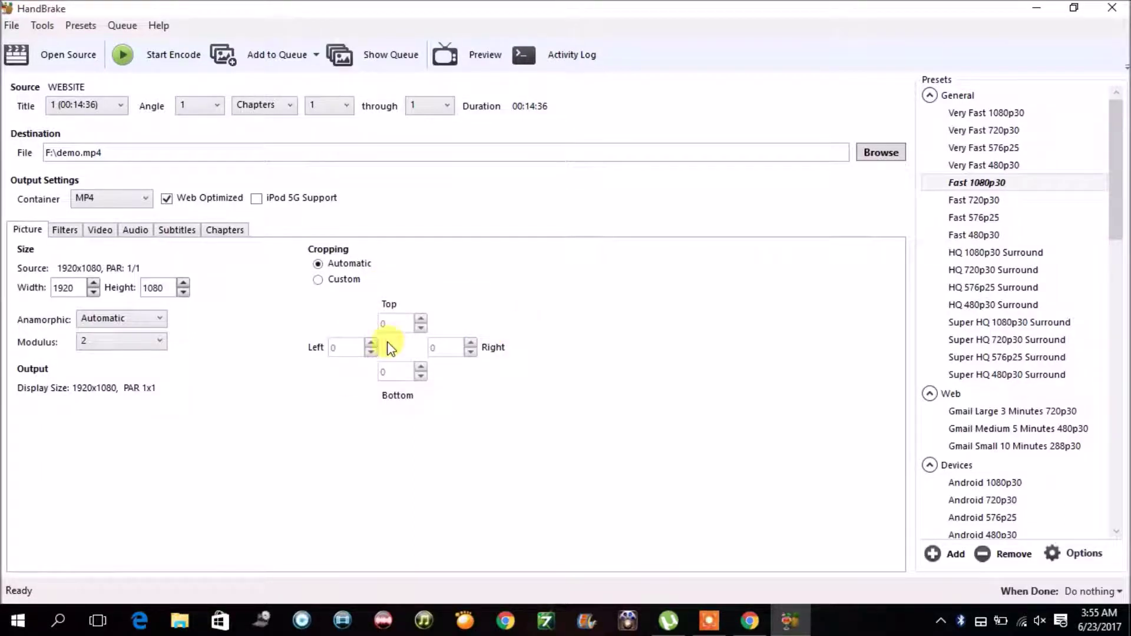
- Try Custom cropping, return it to Automatic, and apply the Normal preset from the Legacy group
{"action": "left_click", "coordinate": [326, 284]}
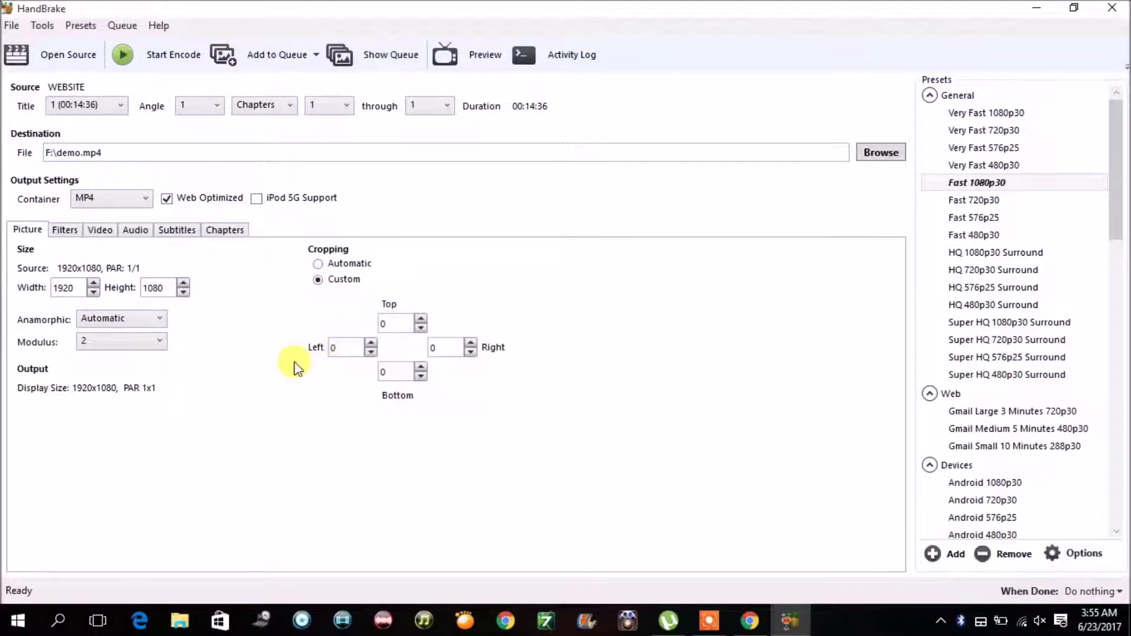
{"action": "left_click", "coordinate": [351, 265]}
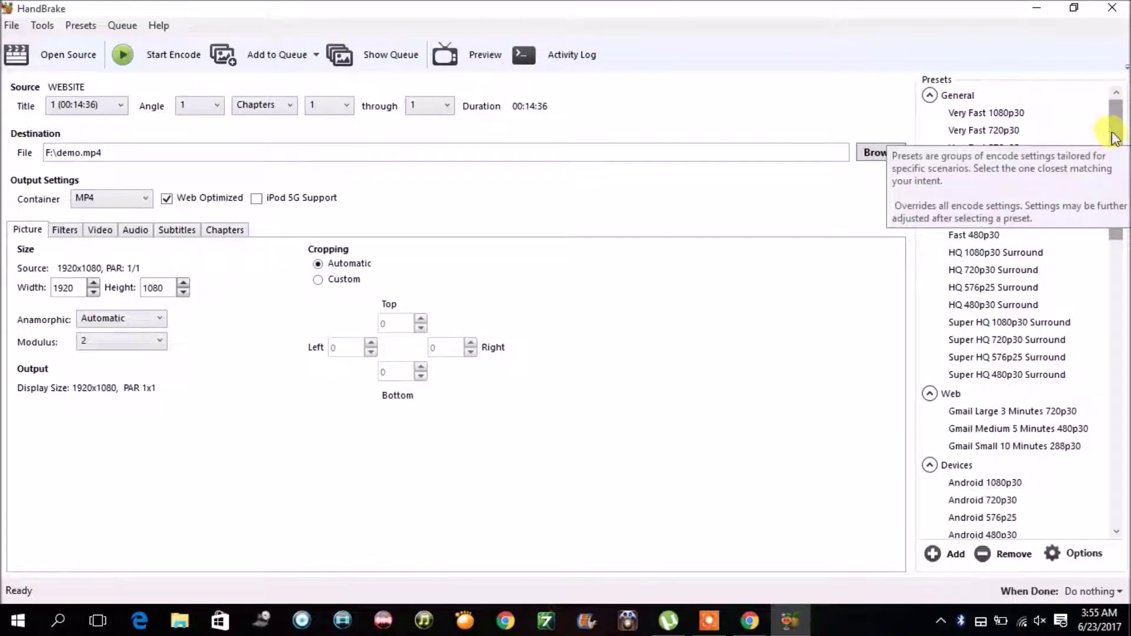
{"action": "left_click_drag", "start_coordinate": [1112, 136], "coordinate": [1114, 462]}
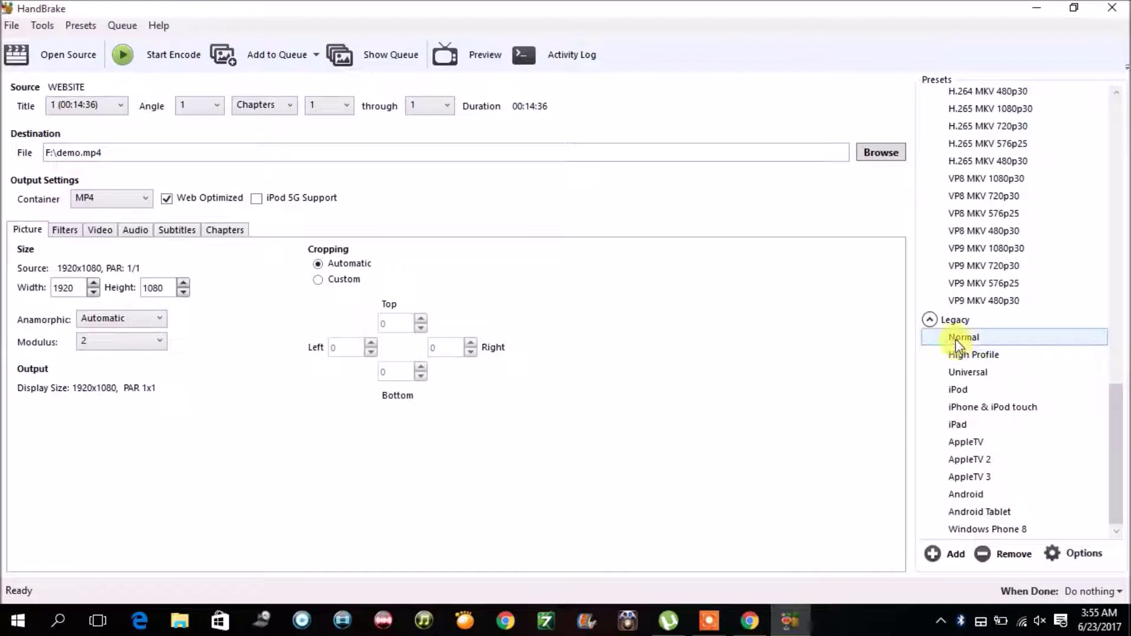
{"action": "left_click", "coordinate": [994, 340]}
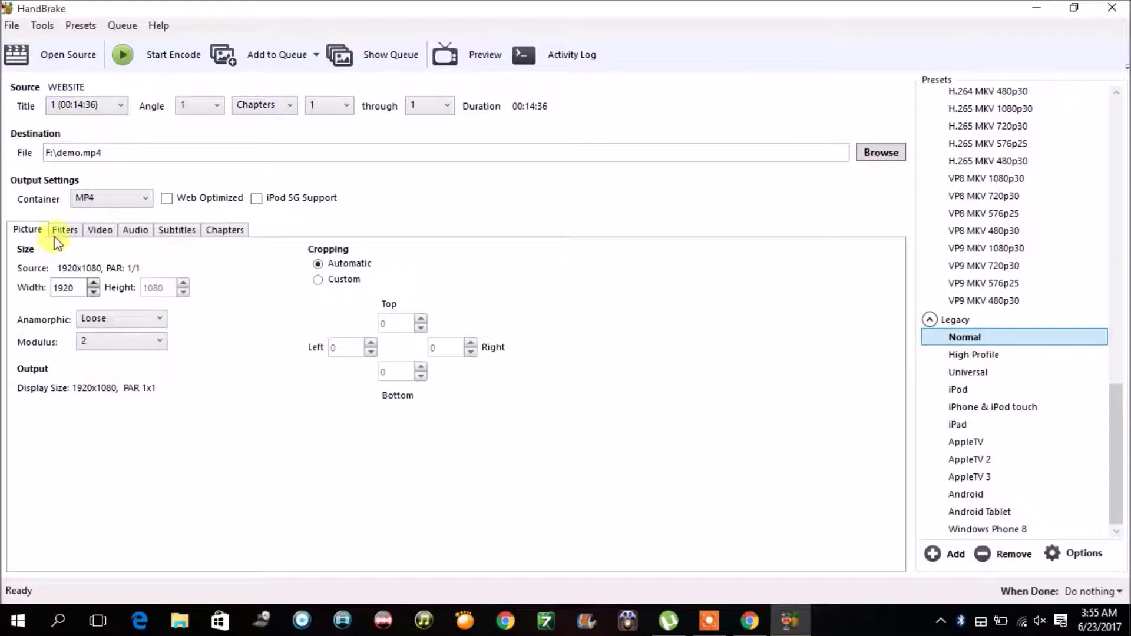
- Review the filter settings and available video codecs, and set the video's constant quality to RF 0
{"action": "left_click", "coordinate": [64, 231]}
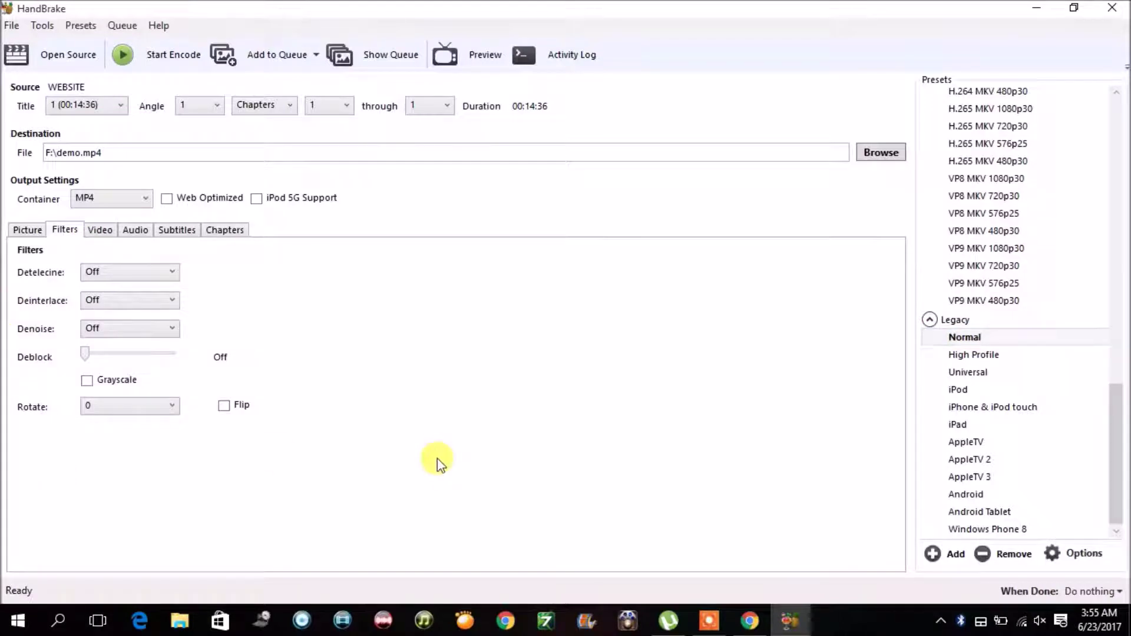
{"action": "left_click", "coordinate": [106, 236]}
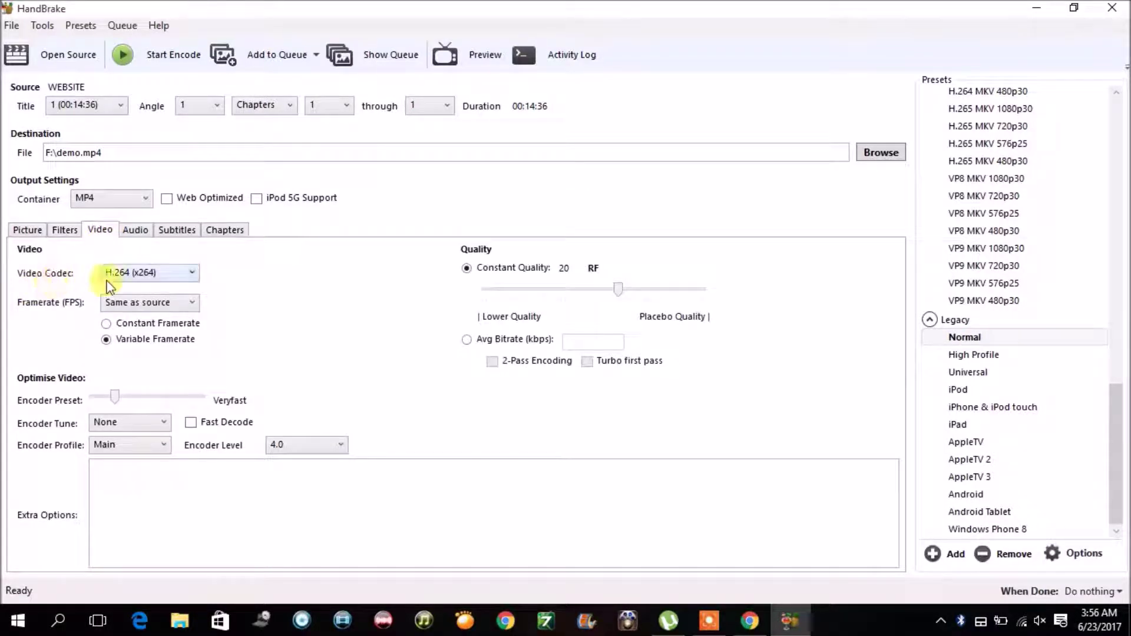
{"action": "left_click", "coordinate": [144, 278]}
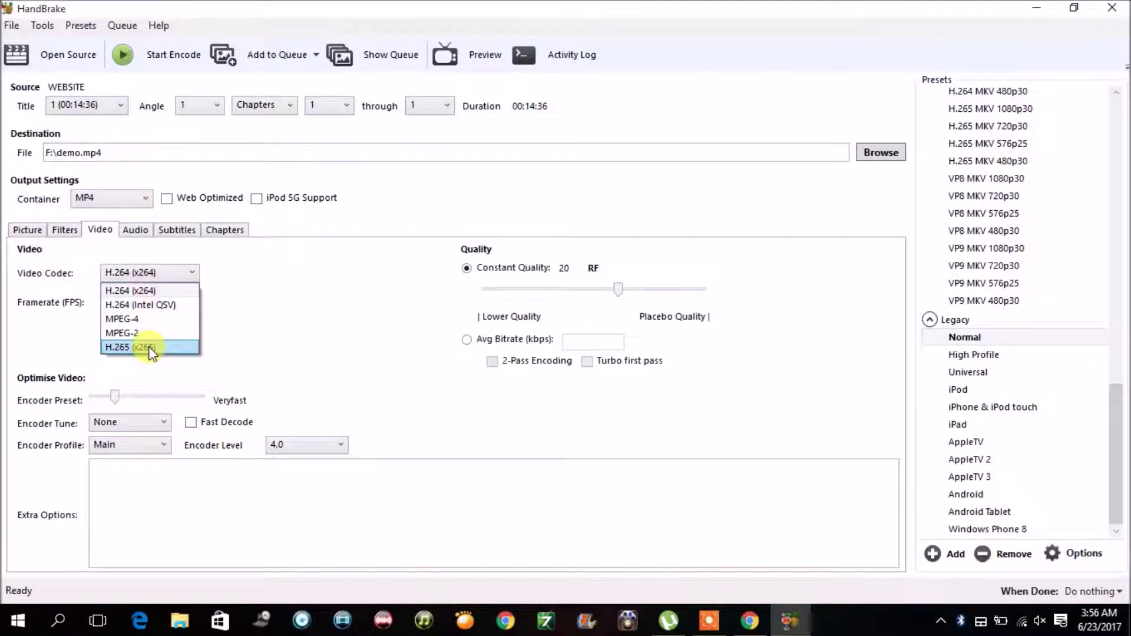
{"action": "left_click", "coordinate": [68, 303]}
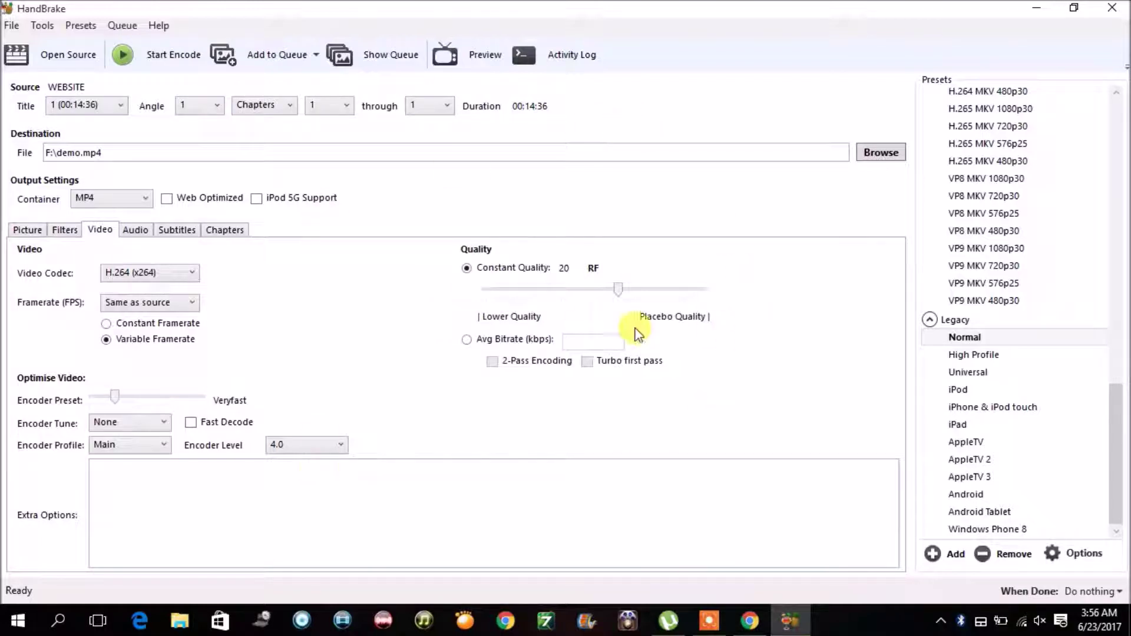
{"action": "mouse_move", "coordinate": [617, 296]}
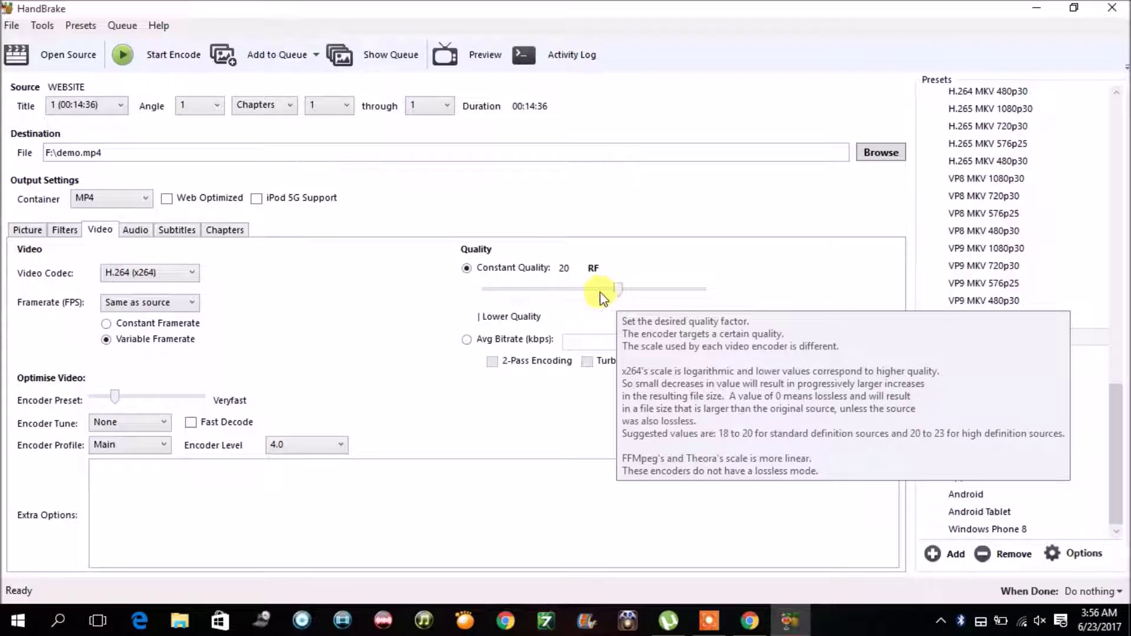
{"action": "left_click_drag", "start_coordinate": [617, 289], "coordinate": [716, 324]}
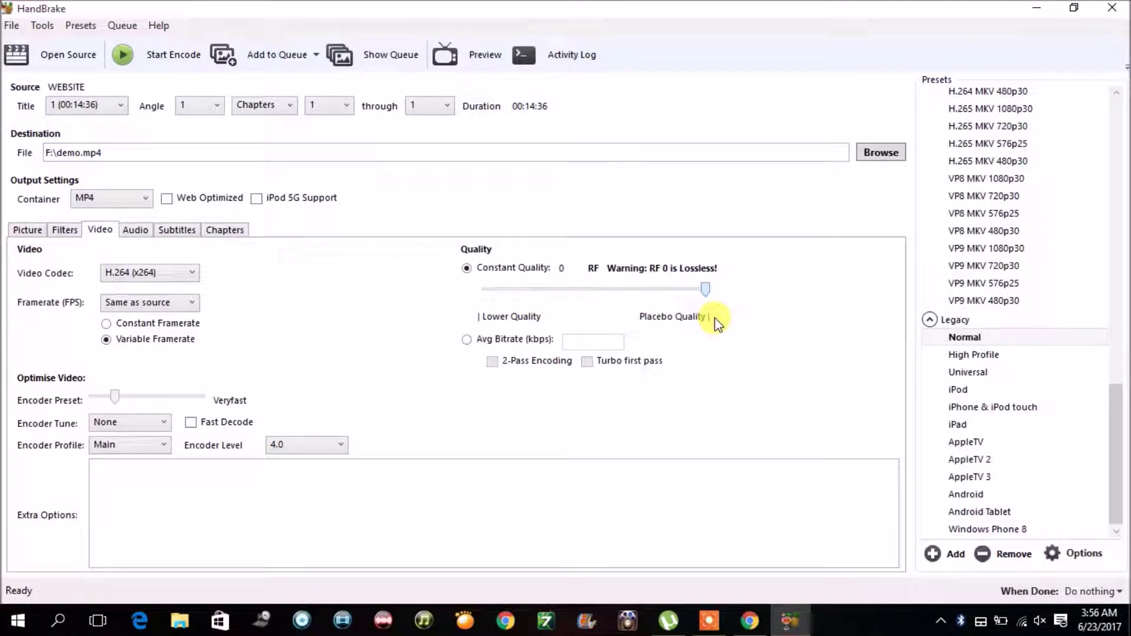
- Set the video's constant quality to RF 20 and the audio track's bitrate to 128
{"action": "left_click_drag", "start_coordinate": [716, 323], "coordinate": [619, 331]}
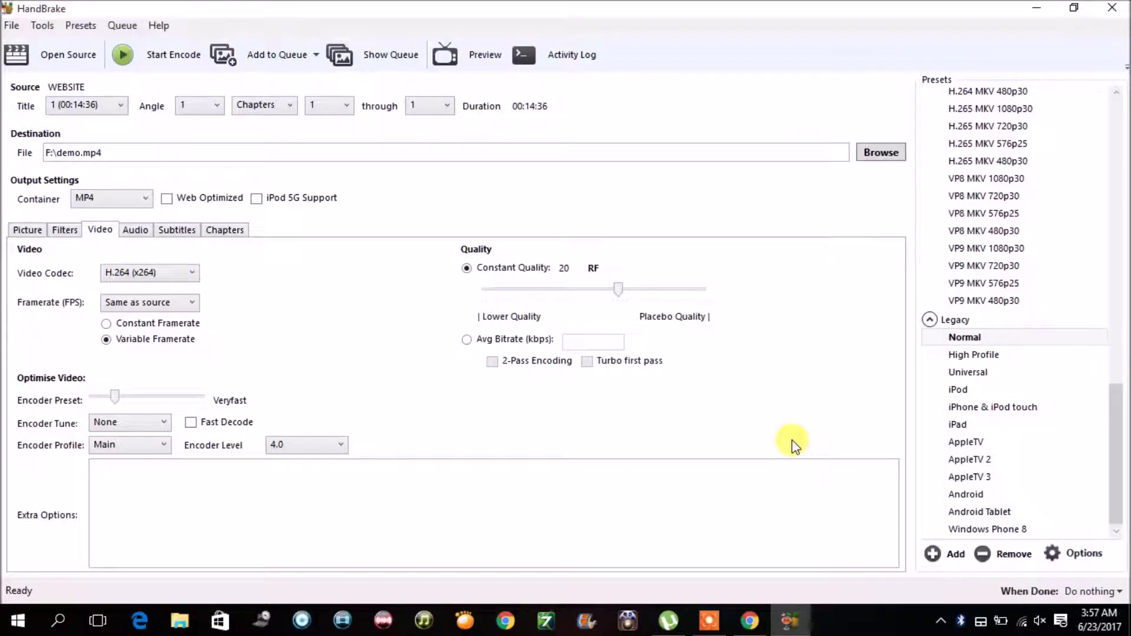
{"action": "left_click", "coordinate": [136, 231]}
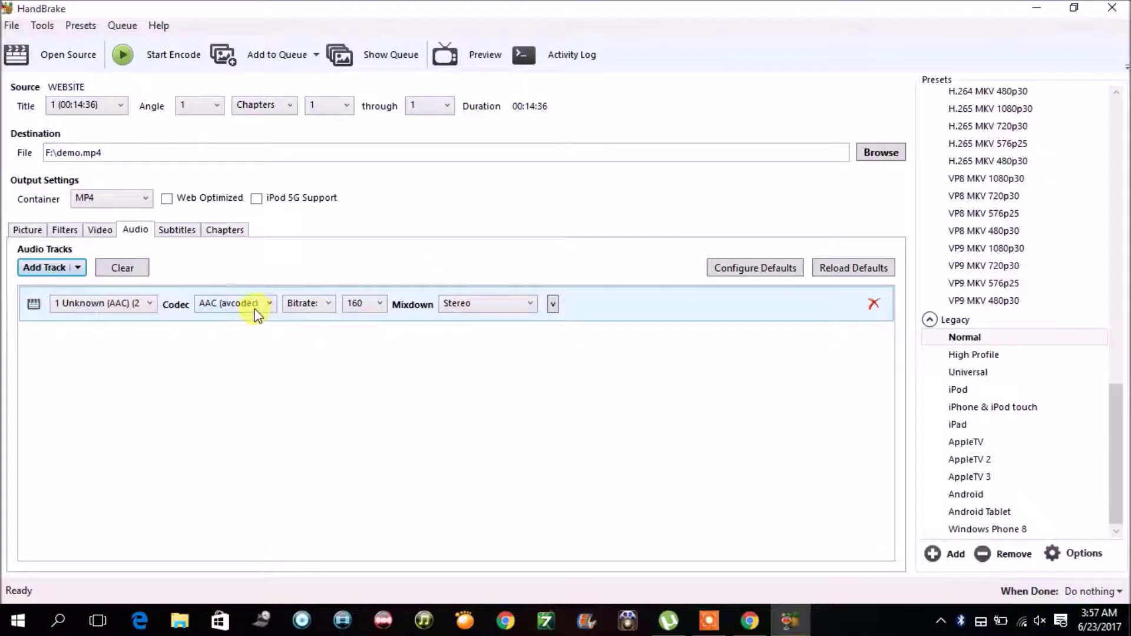
{"action": "left_click", "coordinate": [380, 313]}
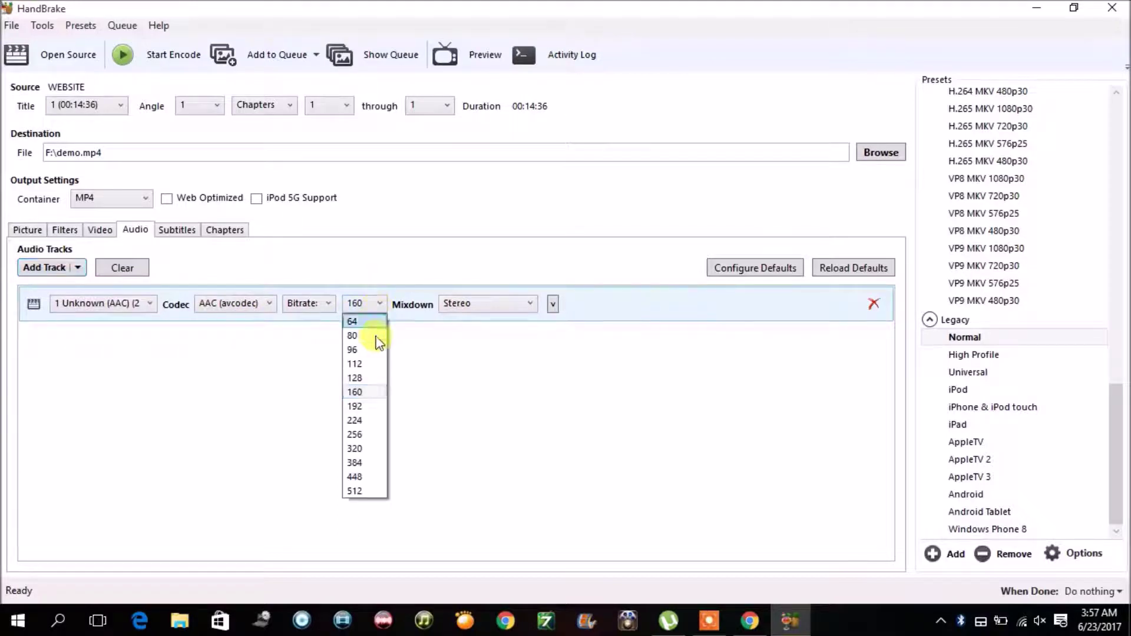
{"action": "left_click", "coordinate": [375, 380]}
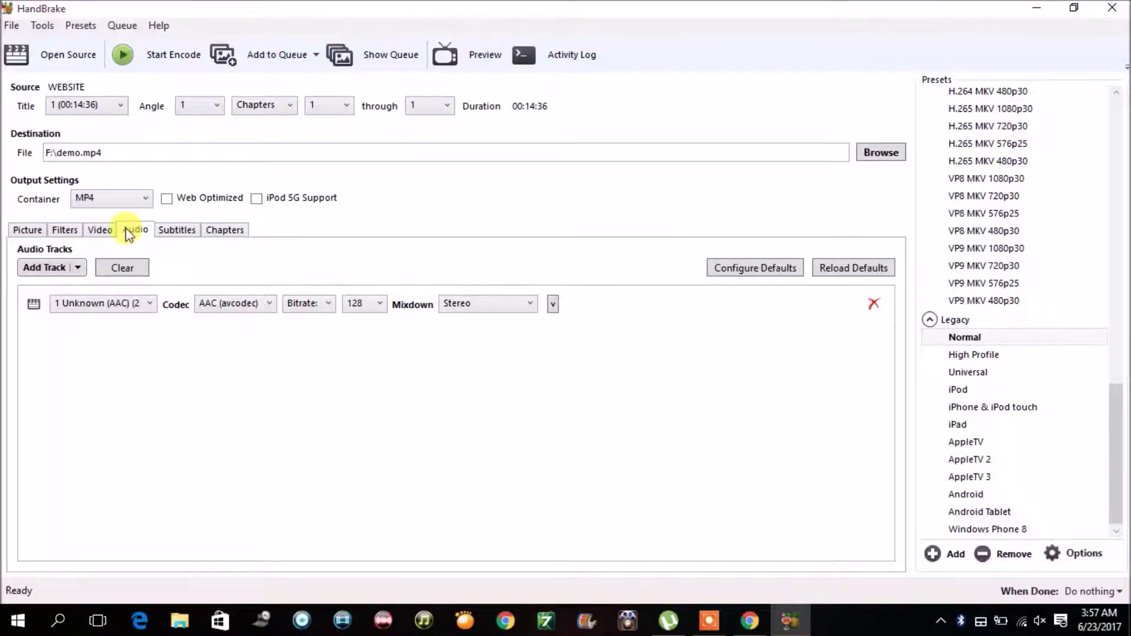
- Review the subtitle and chapter settings, and return to the picture size and cropping settings
{"action": "left_click", "coordinate": [185, 230]}
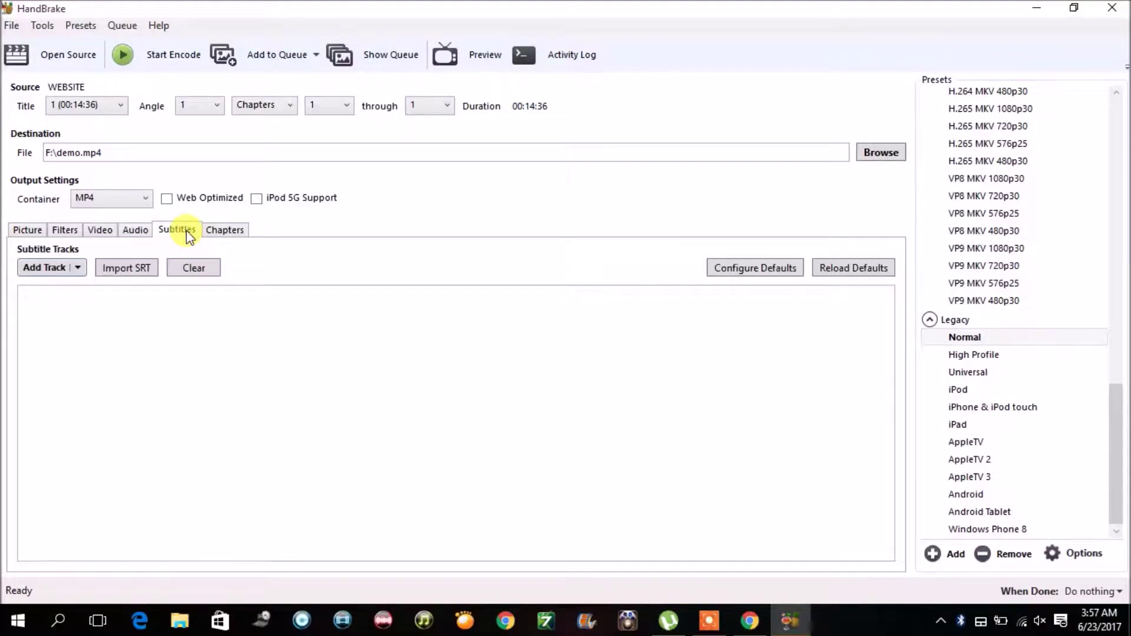
{"action": "left_click", "coordinate": [236, 231]}
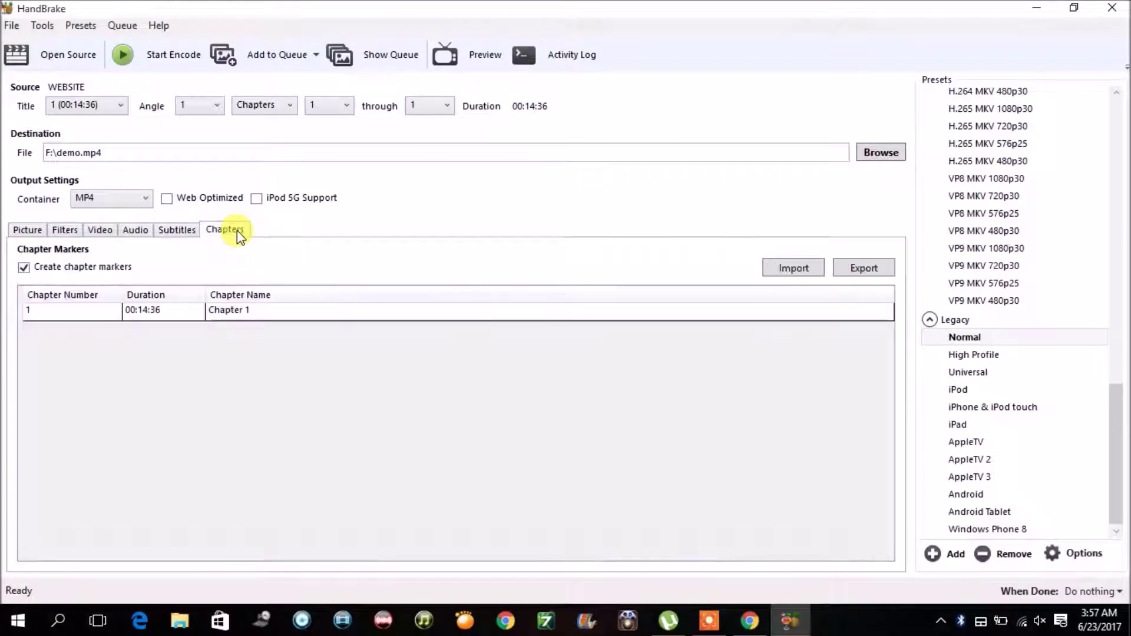
{"action": "left_click", "coordinate": [171, 232]}
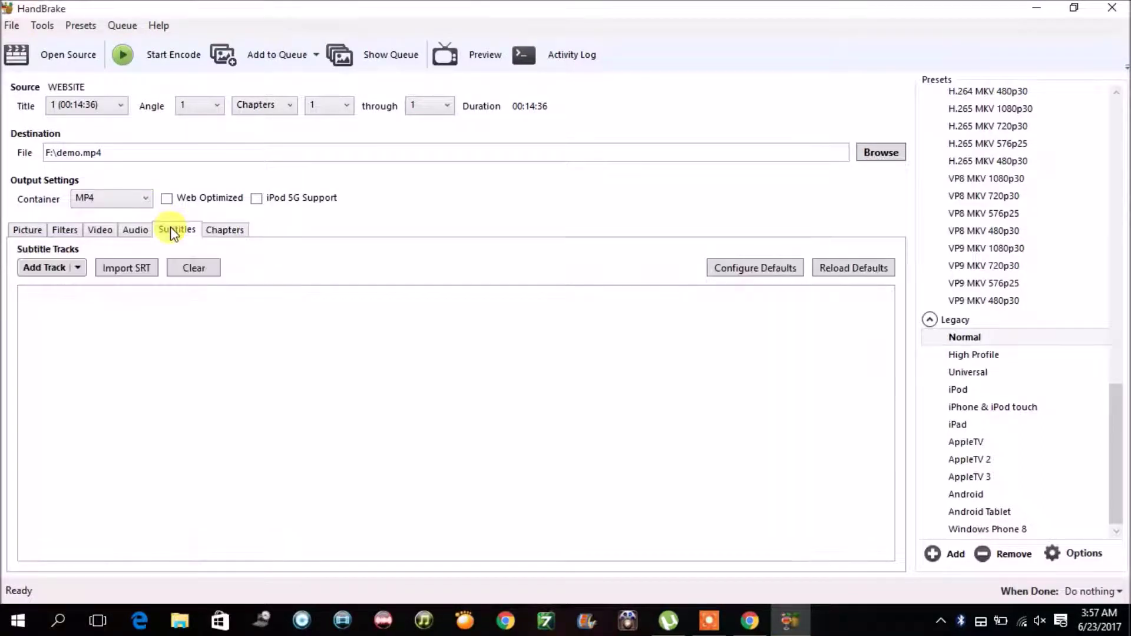
{"action": "left_click", "coordinate": [26, 231]}
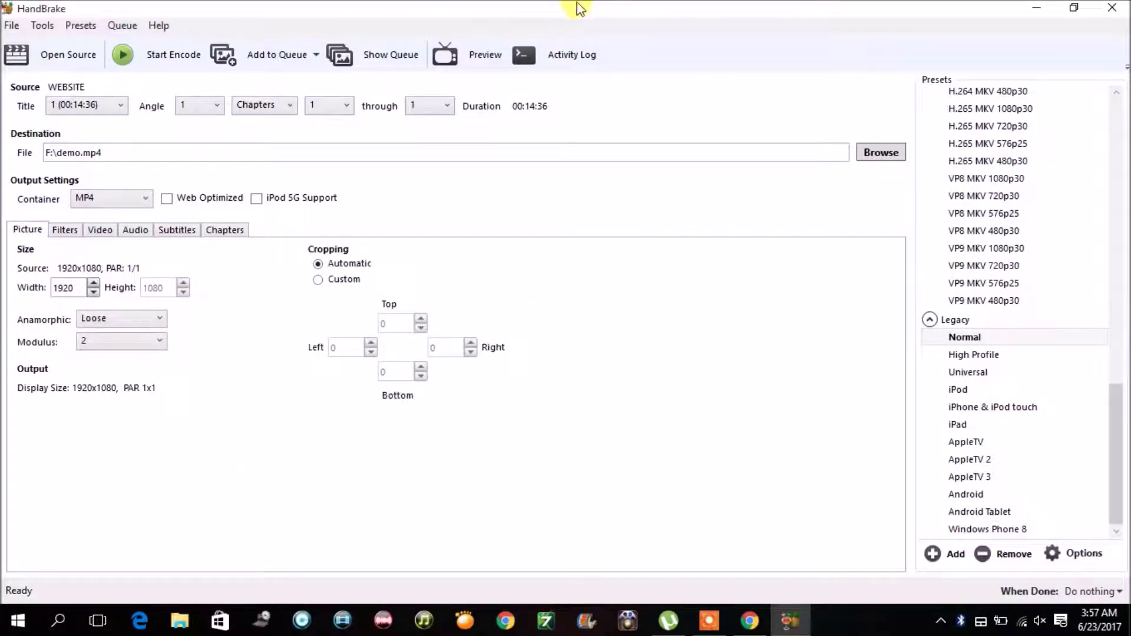
- Open the video preview and generate a live preview with a duration of 10 seconds
{"action": "left_click", "coordinate": [466, 56]}
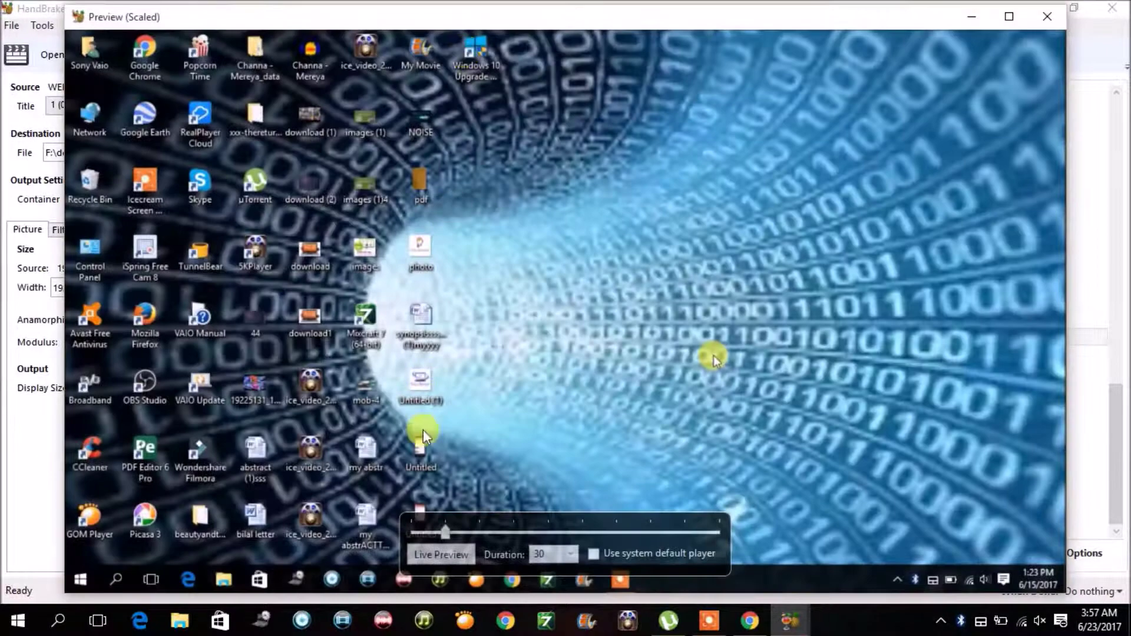
{"action": "left_click", "coordinate": [570, 555]}
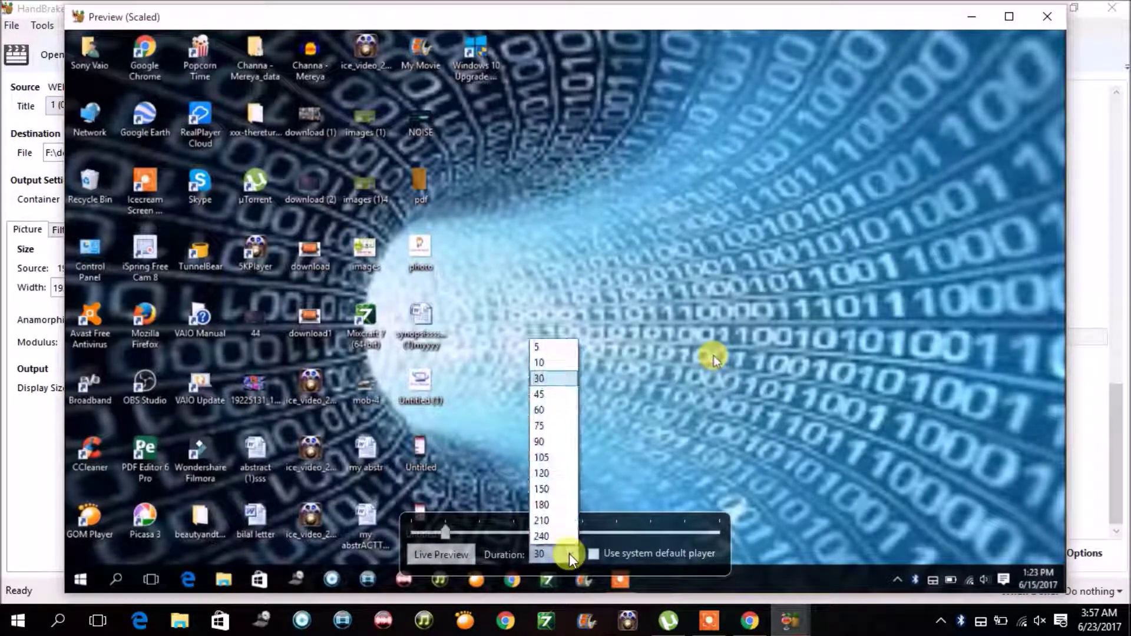
{"action": "left_click", "coordinate": [540, 377]}
{"action": "left_click", "coordinate": [439, 554]}
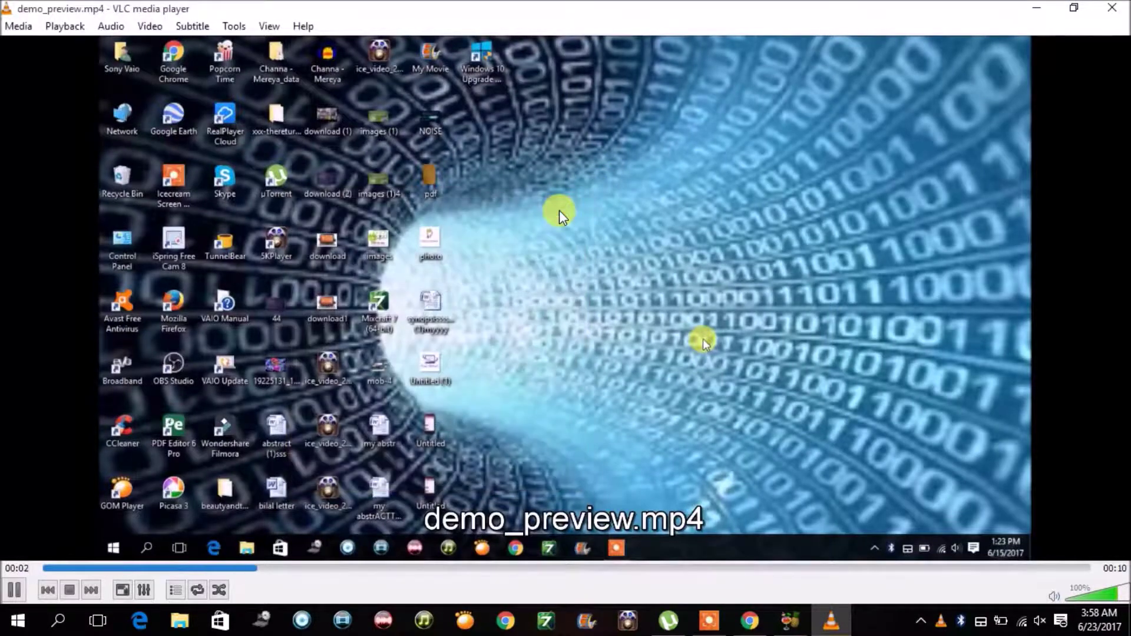
- Watch the preview clip in full screen, and close both the media player and the preview window
{"action": "double_click", "coordinate": [560, 210]}
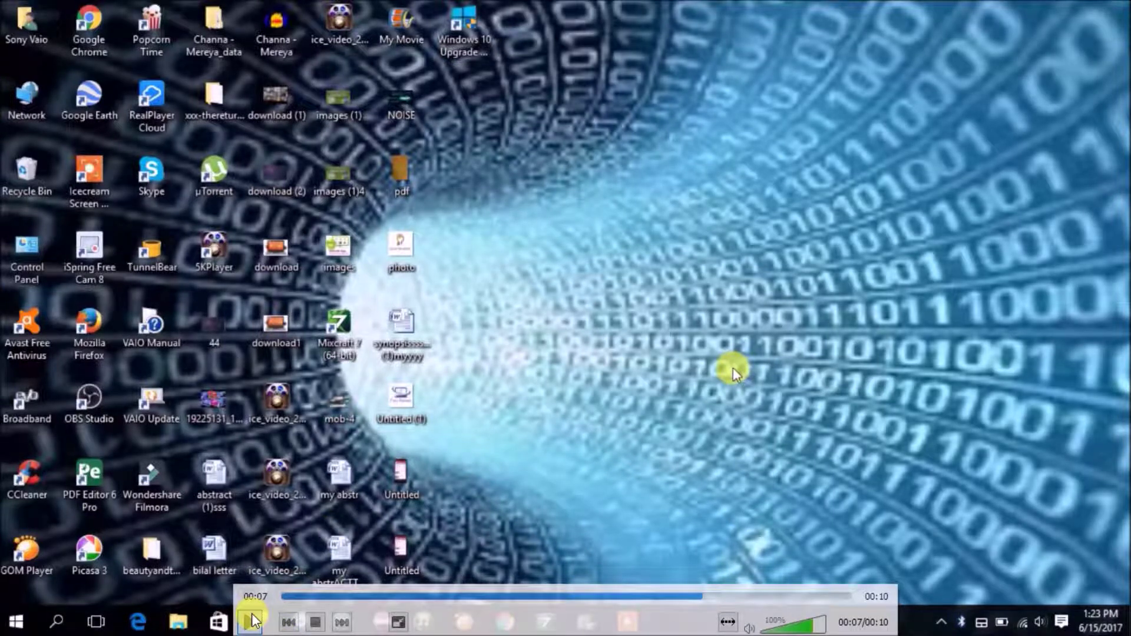
{"action": "key", "text": "Escape"}
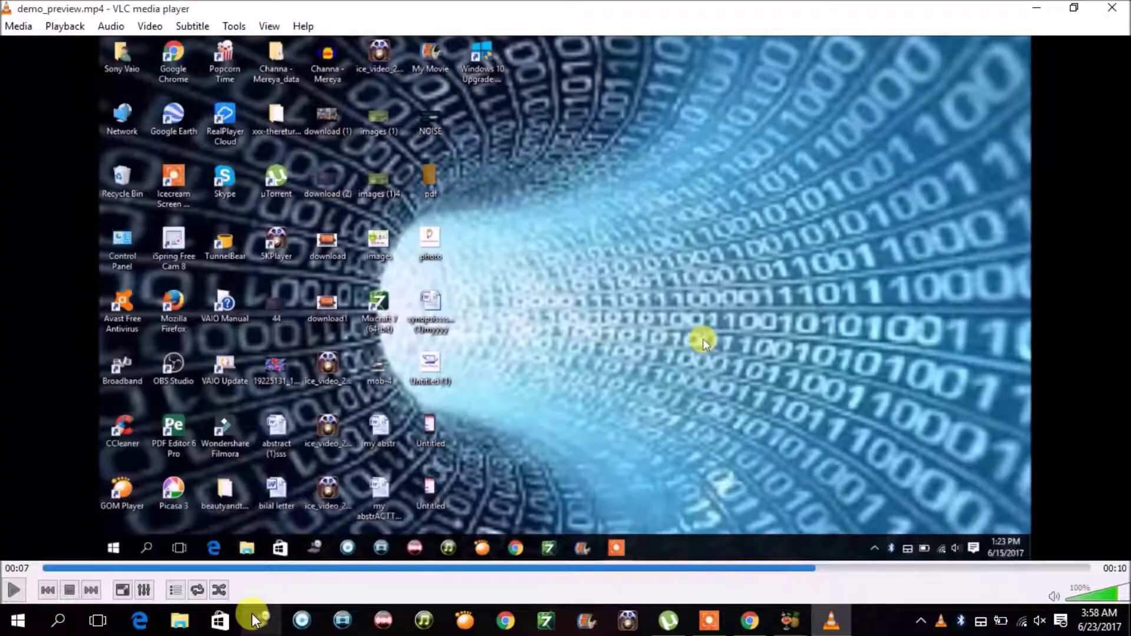
{"action": "left_click", "coordinate": [1112, 8]}
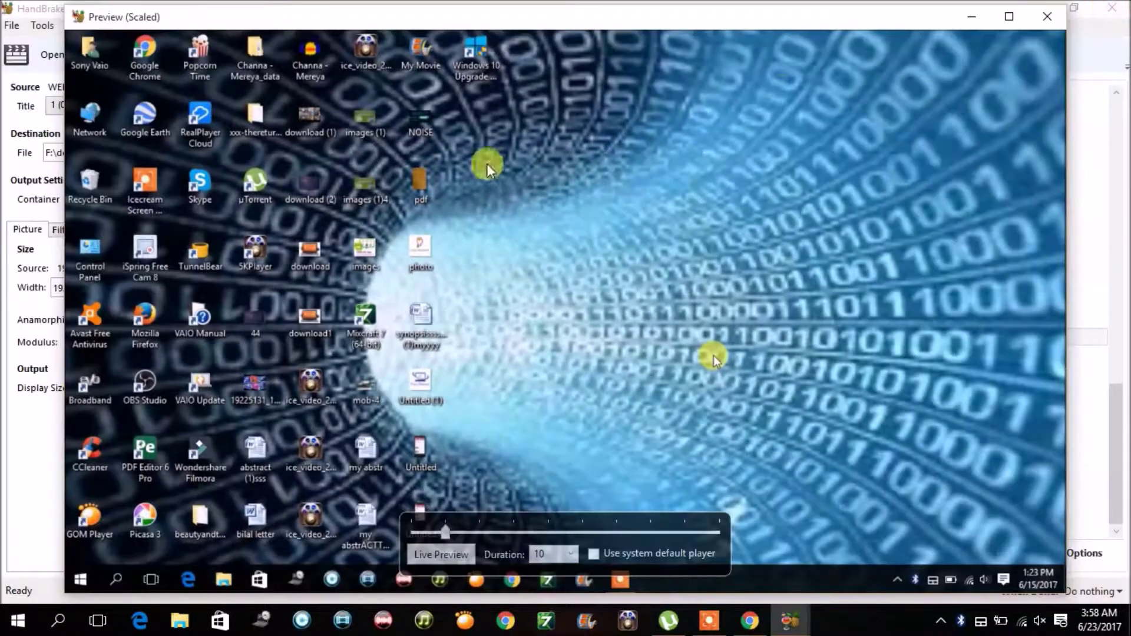
{"action": "left_click", "coordinate": [1043, 18]}
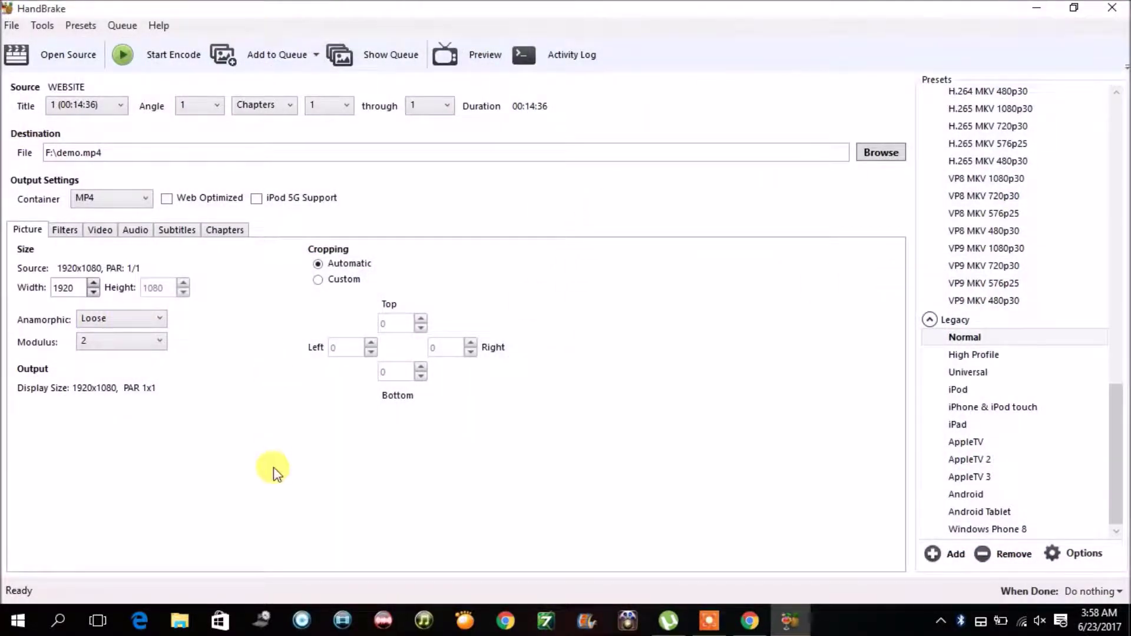
- Start encoding the WEBSITE video to F:\demo.mp4 and let the encode run to completion
{"action": "left_click", "coordinate": [146, 70]}
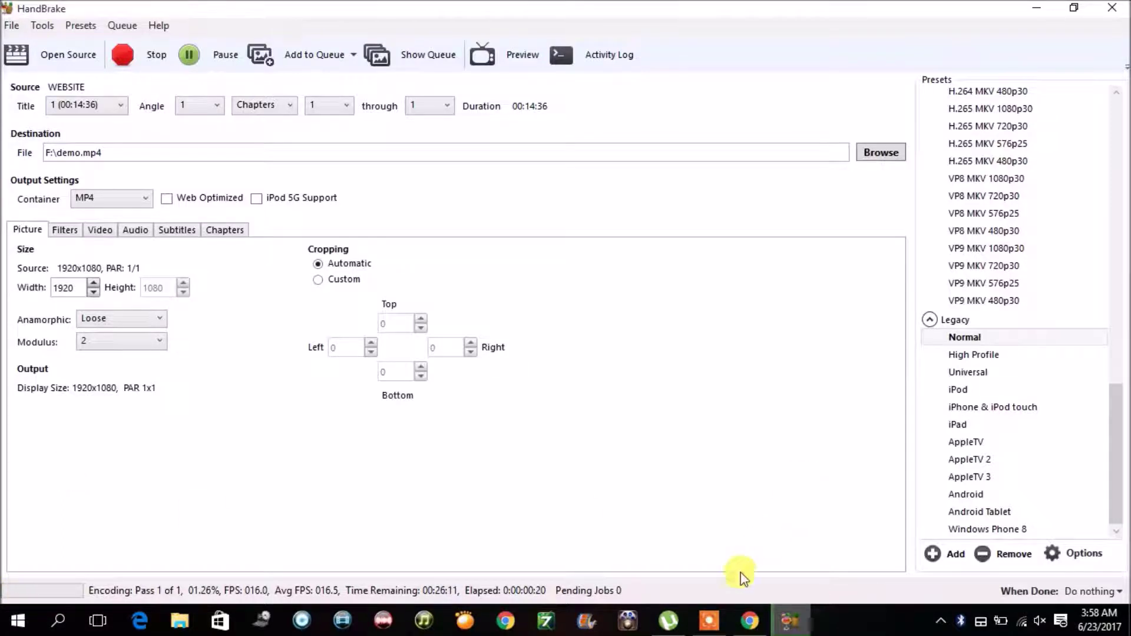
{"action": "left_click", "coordinate": [725, 616]}
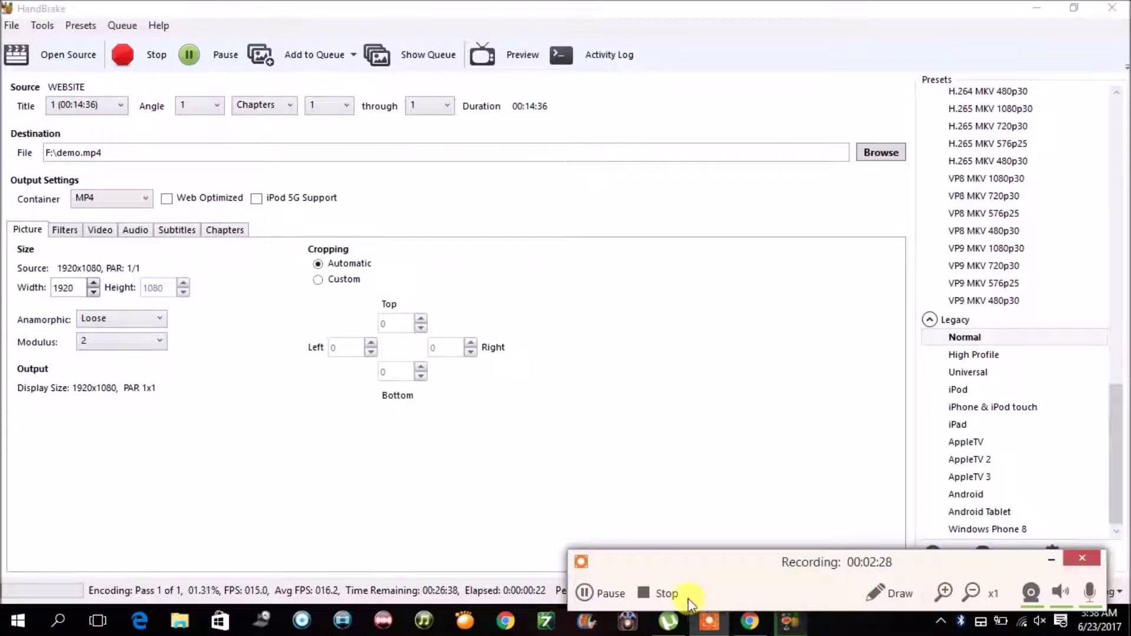
{"action": "left_click", "coordinate": [607, 596]}
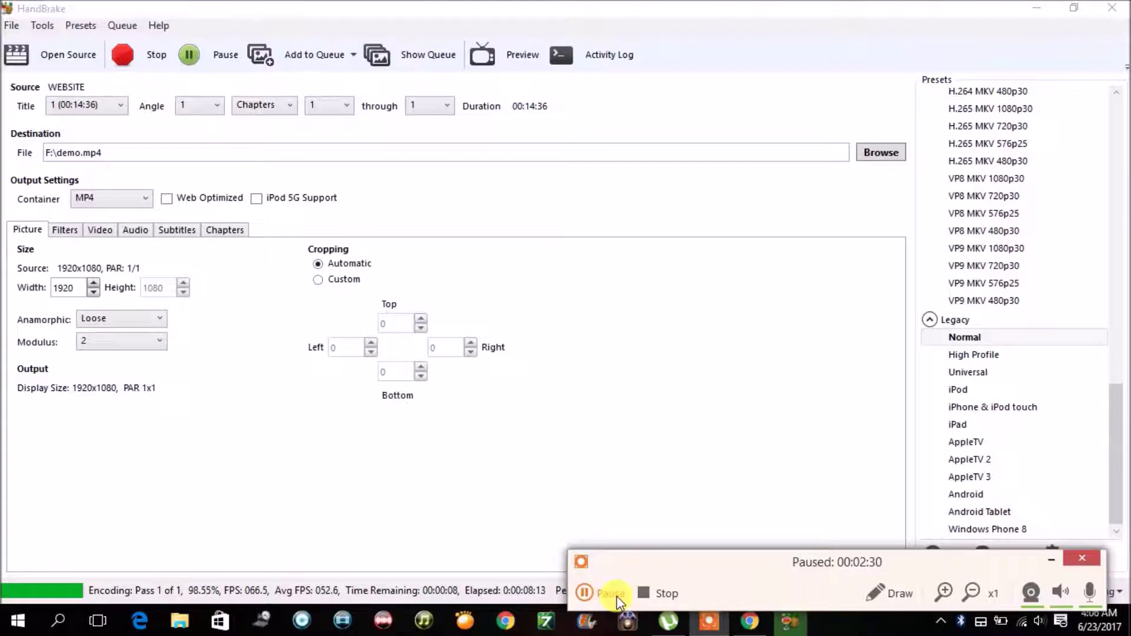
{"action": "left_click", "coordinate": [616, 595]}
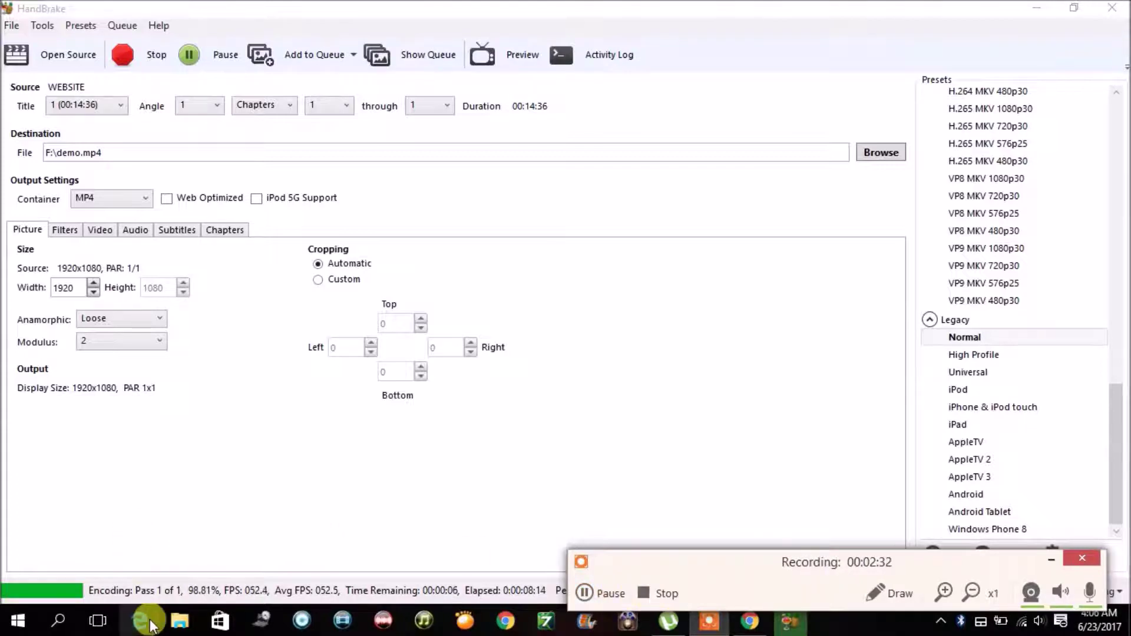
{"action": "left_click", "coordinate": [1055, 557]}
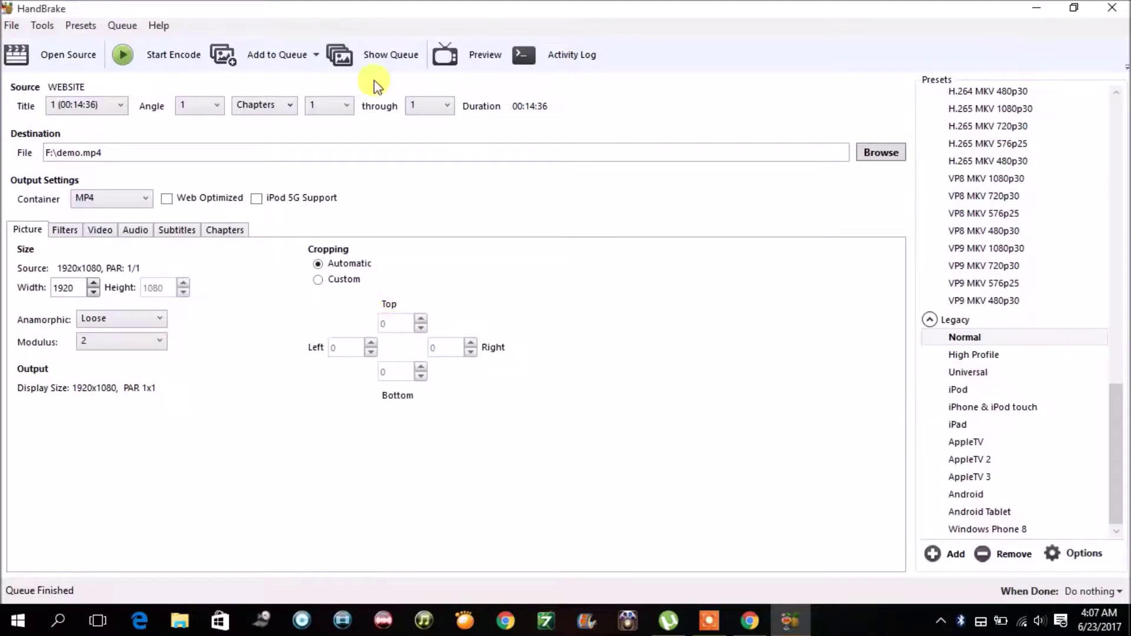
- Minimize HandBrake, browse to New Volume (F:) in a maximized File Explorer window, and open the encoded demo video in VLC
{"action": "left_click", "coordinate": [1037, 7]}
{"action": "left_click", "coordinate": [1035, 7]}
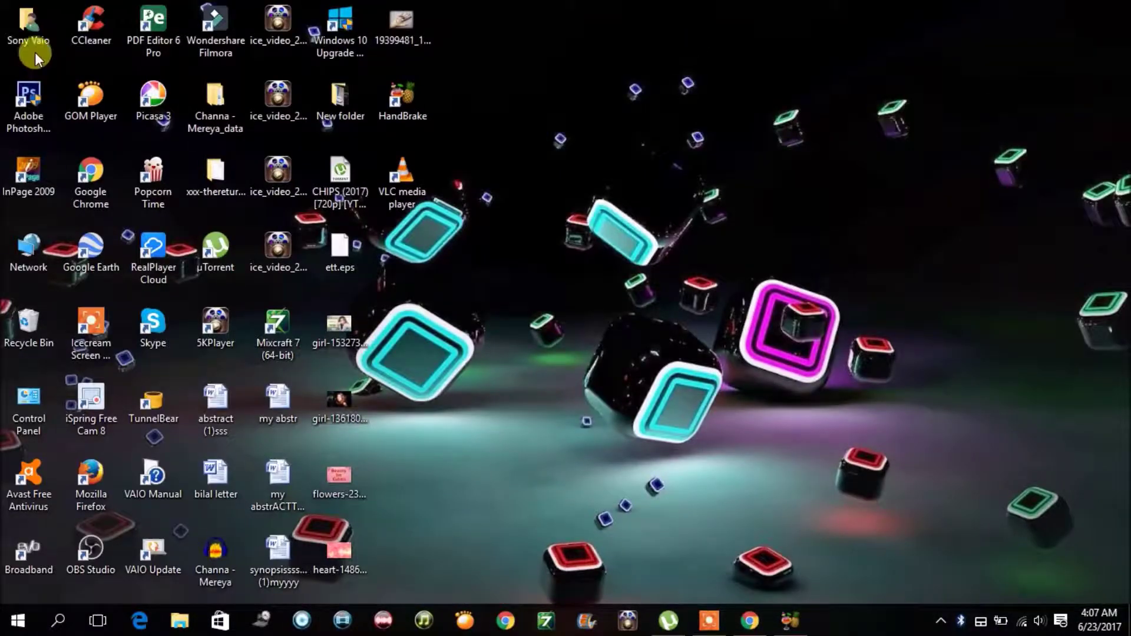
{"action": "double_click", "coordinate": [28, 38]}
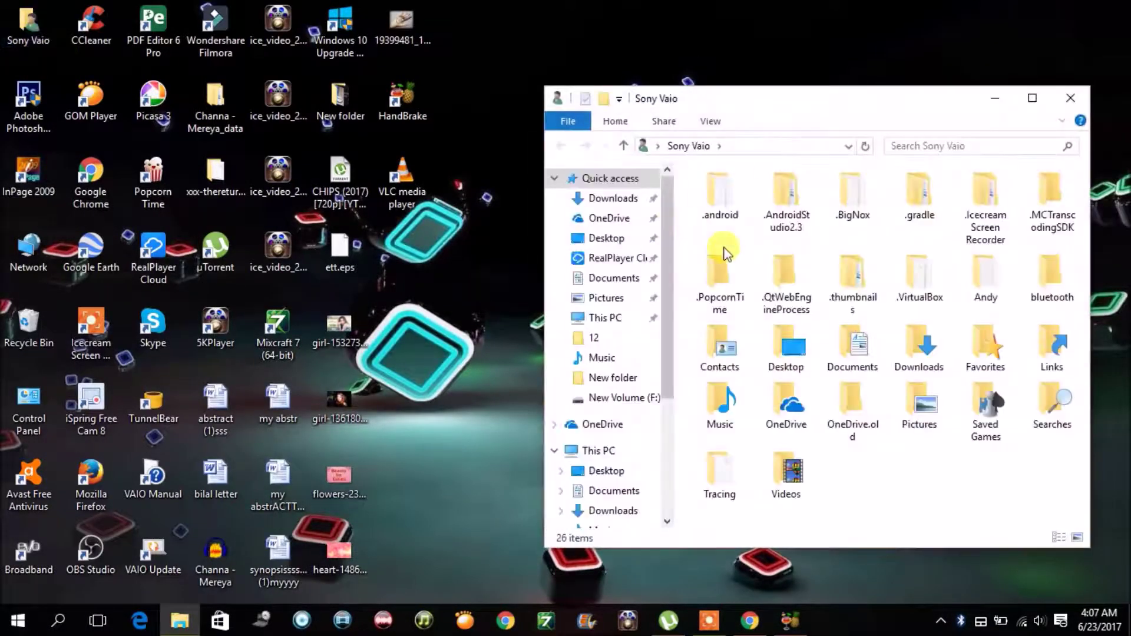
{"action": "left_click", "coordinate": [617, 398]}
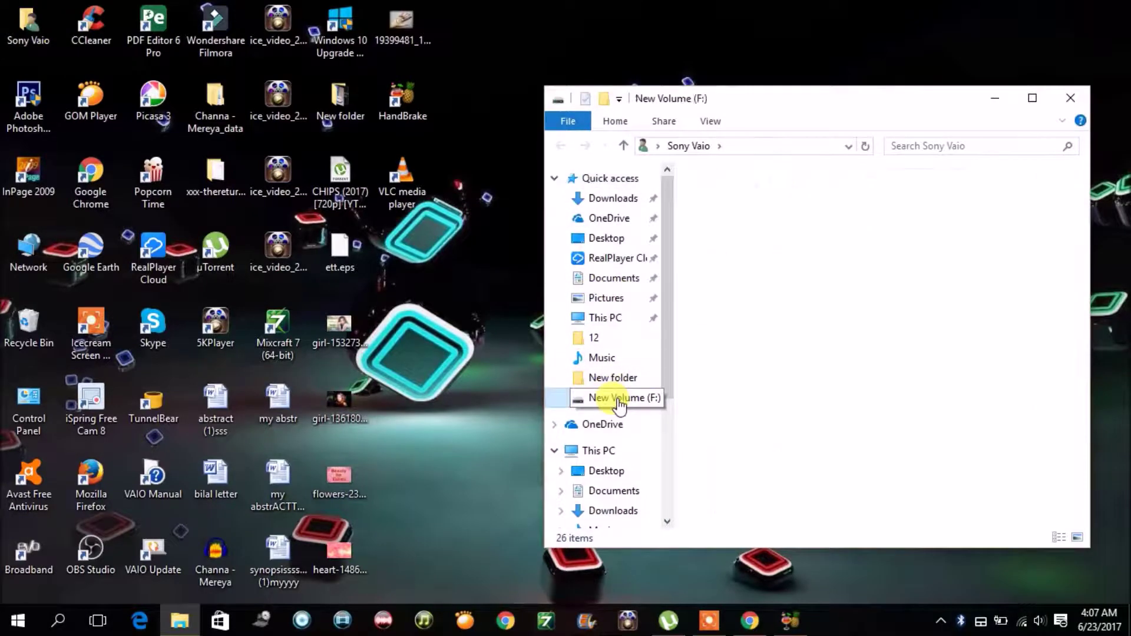
{"action": "left_click", "coordinate": [1025, 105]}
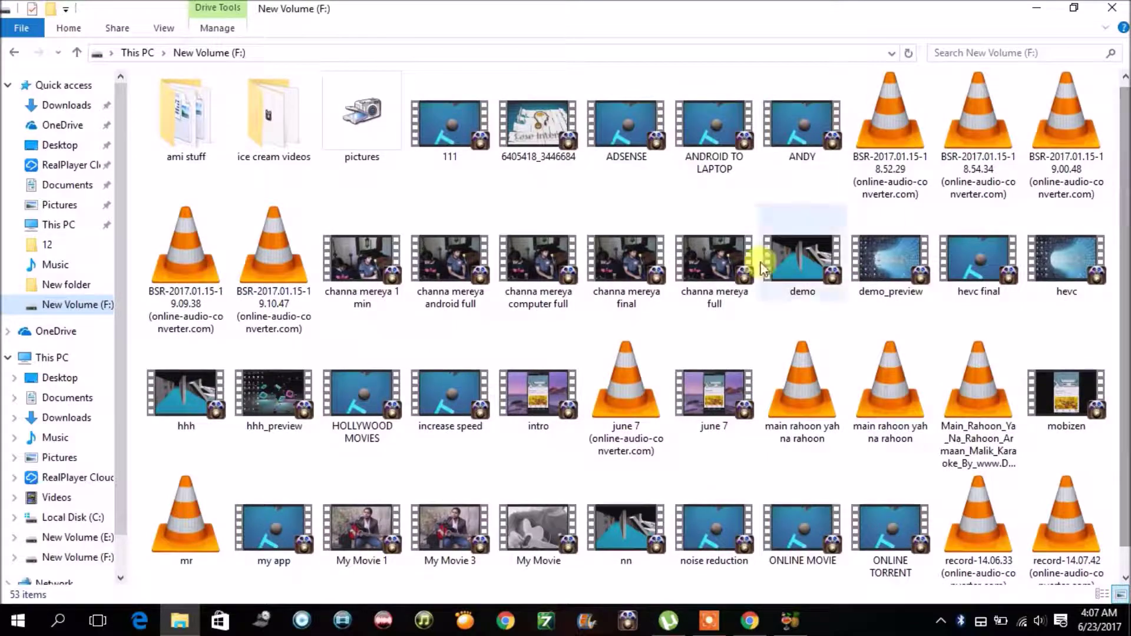
{"action": "left_click", "coordinate": [812, 266]}
{"action": "double_click", "coordinate": [812, 265]}
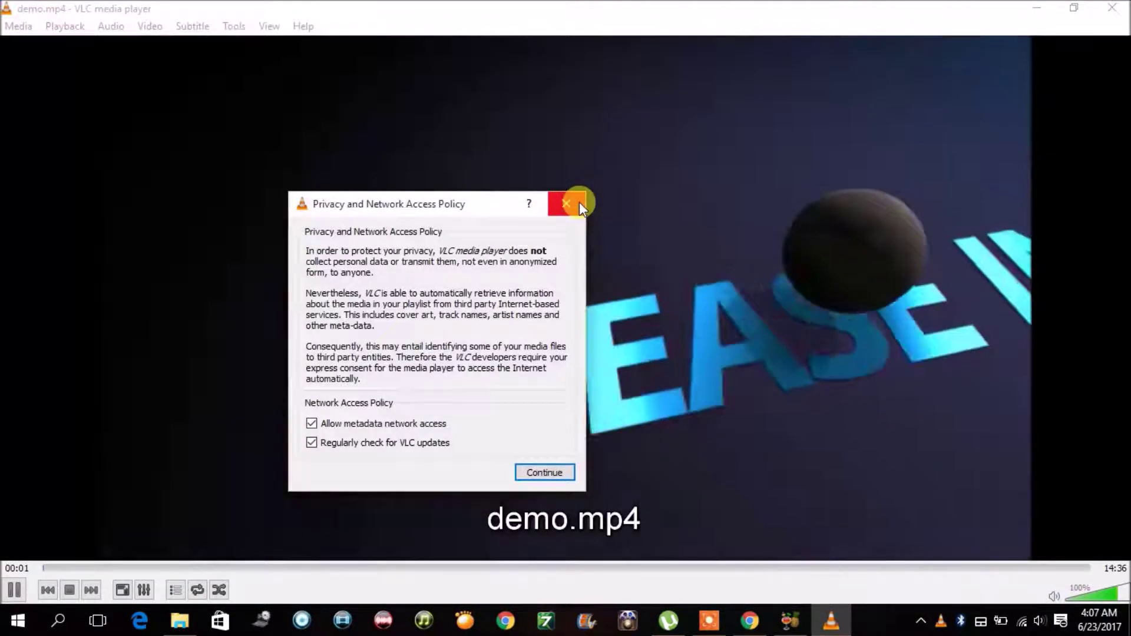
- Dismiss the privacy policy dialog, skim the demo video in full screen up to about 05:02, pause it and leave full screen
{"action": "left_click", "coordinate": [562, 204]}
{"action": "double_click", "coordinate": [579, 202]}
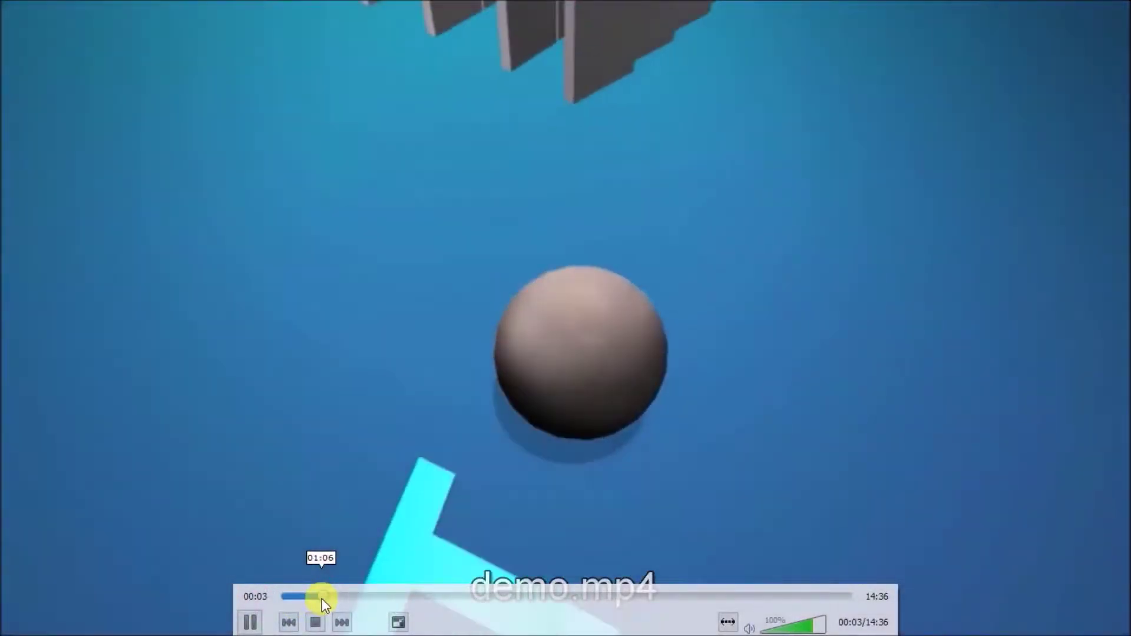
{"action": "left_click", "coordinate": [321, 599]}
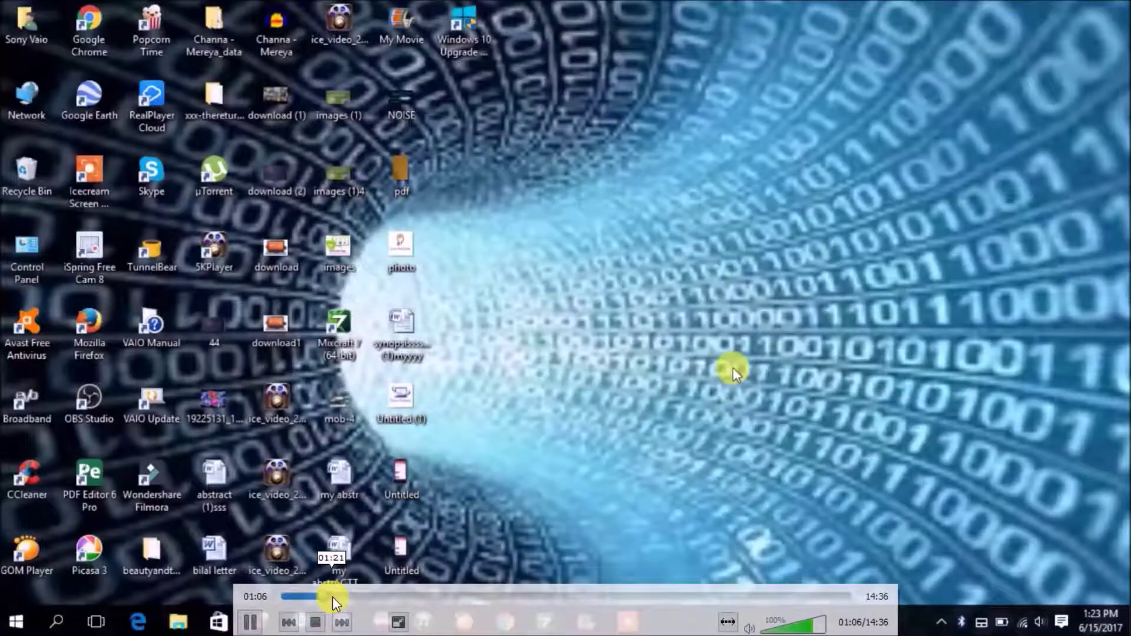
{"action": "left_click", "coordinate": [389, 596]}
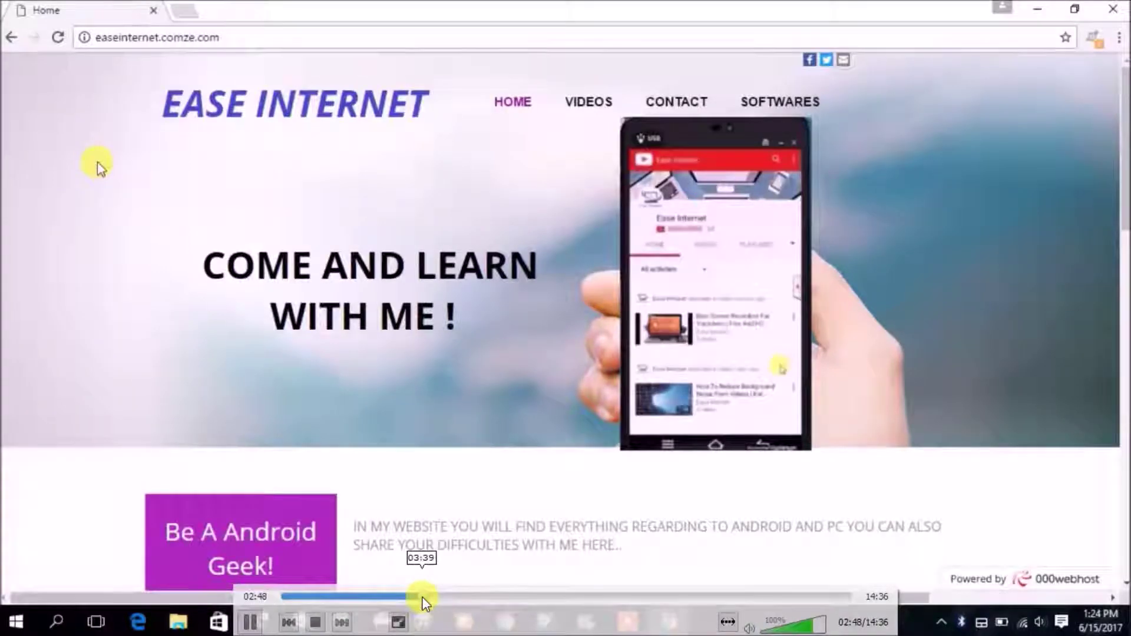
{"action": "left_click", "coordinate": [422, 596]}
{"action": "left_click", "coordinate": [476, 599]}
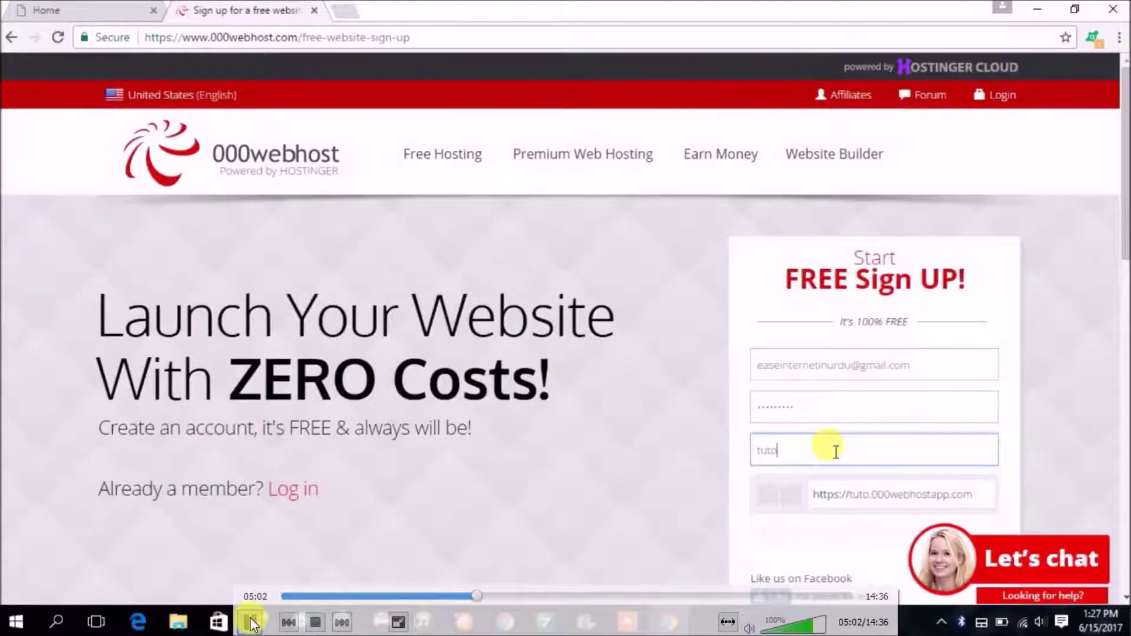
{"action": "left_click", "coordinate": [251, 622]}
{"action": "key", "text": "Escape"}
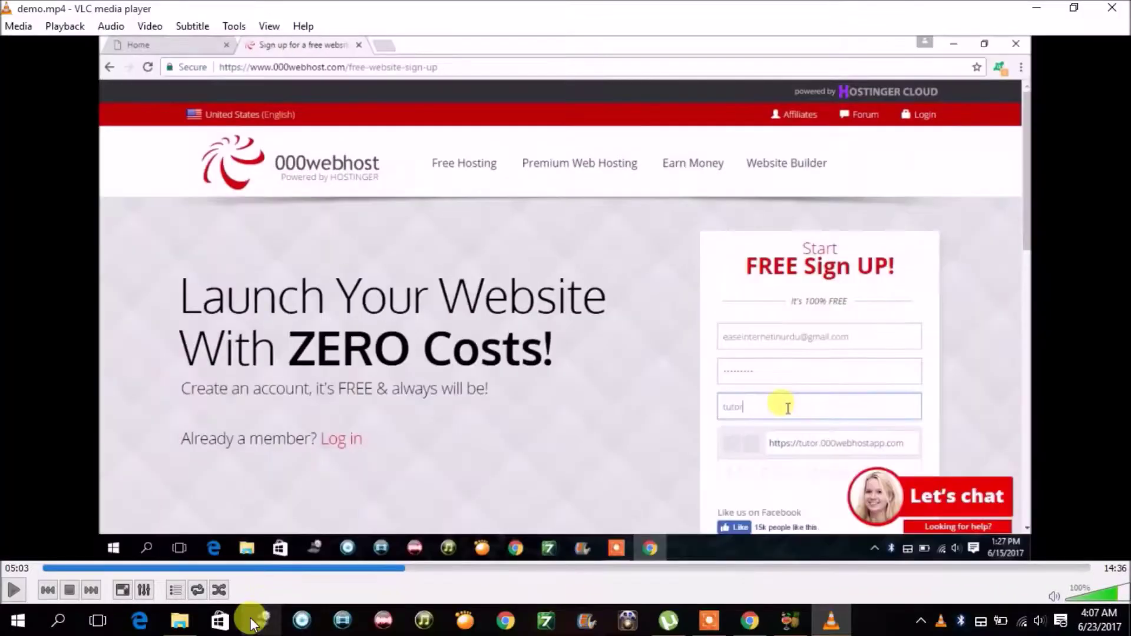
{"action": "mouse_move", "coordinate": [708, 621]}
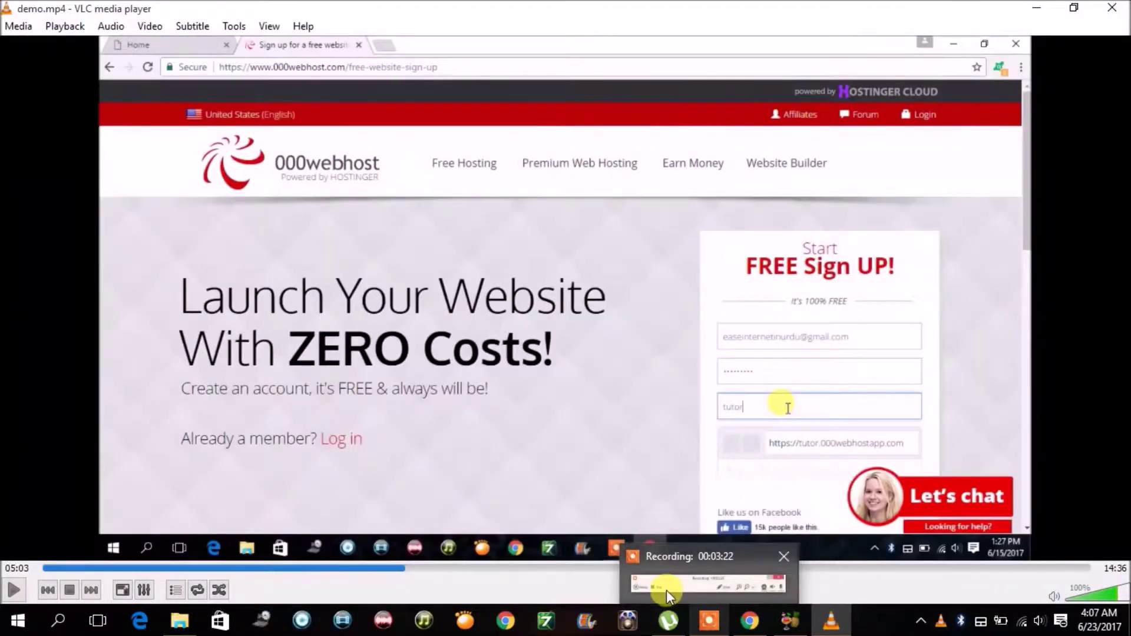
{"action": "left_click", "coordinate": [653, 583]}
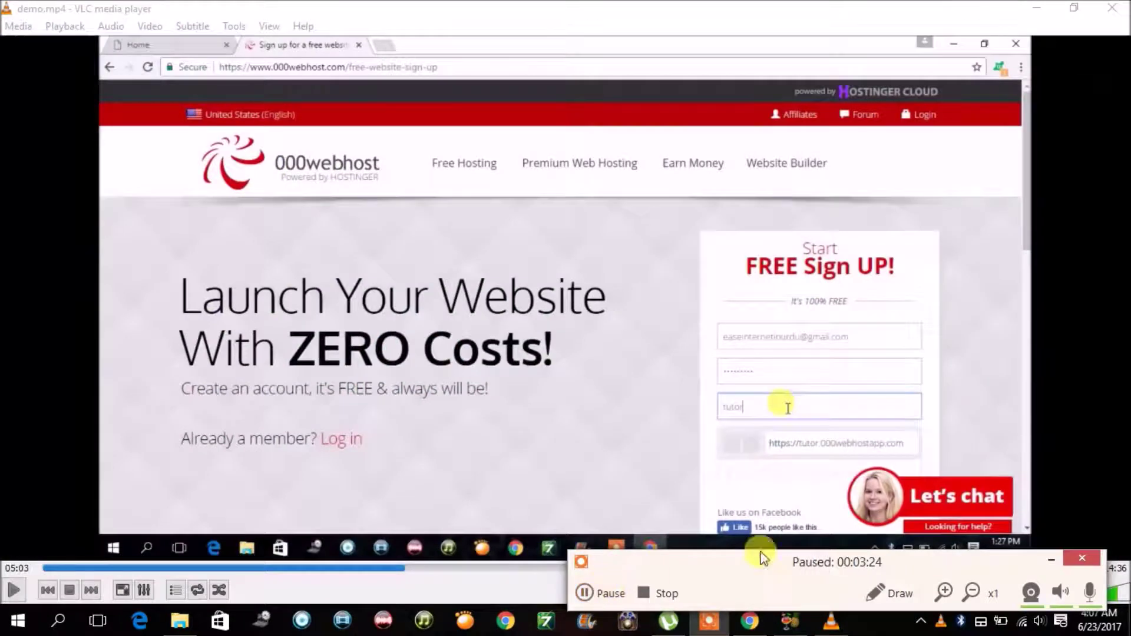
{"action": "left_click", "coordinate": [1041, 558]}
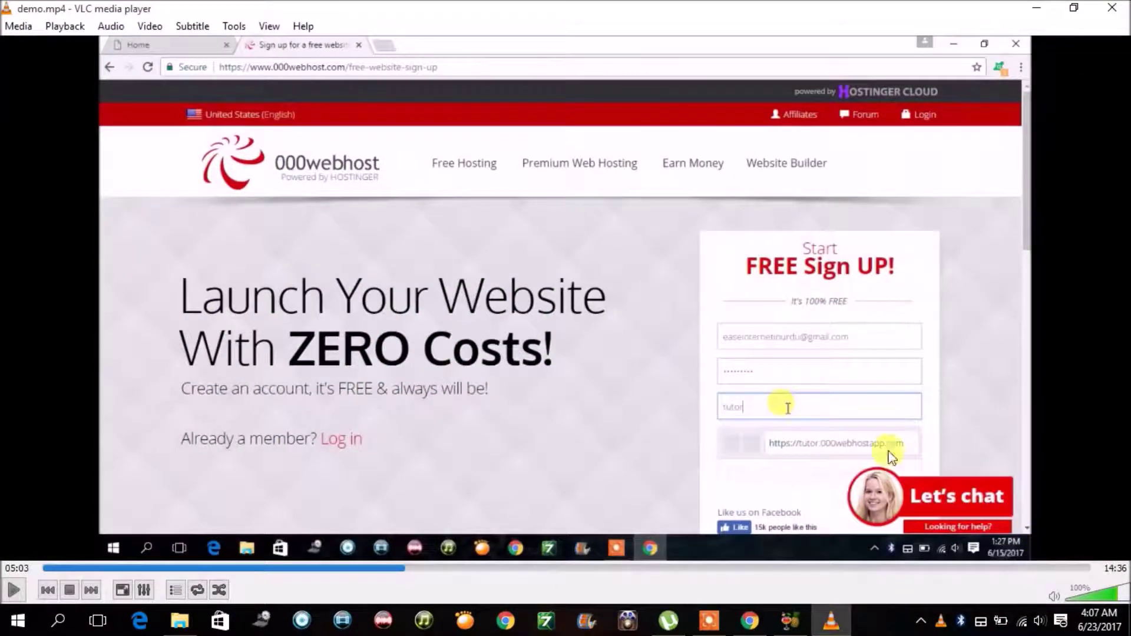
- Skim the demo video in full screen at about 07:40 and 09:20, leave full screen and close the media player
{"action": "double_click", "coordinate": [626, 345]}
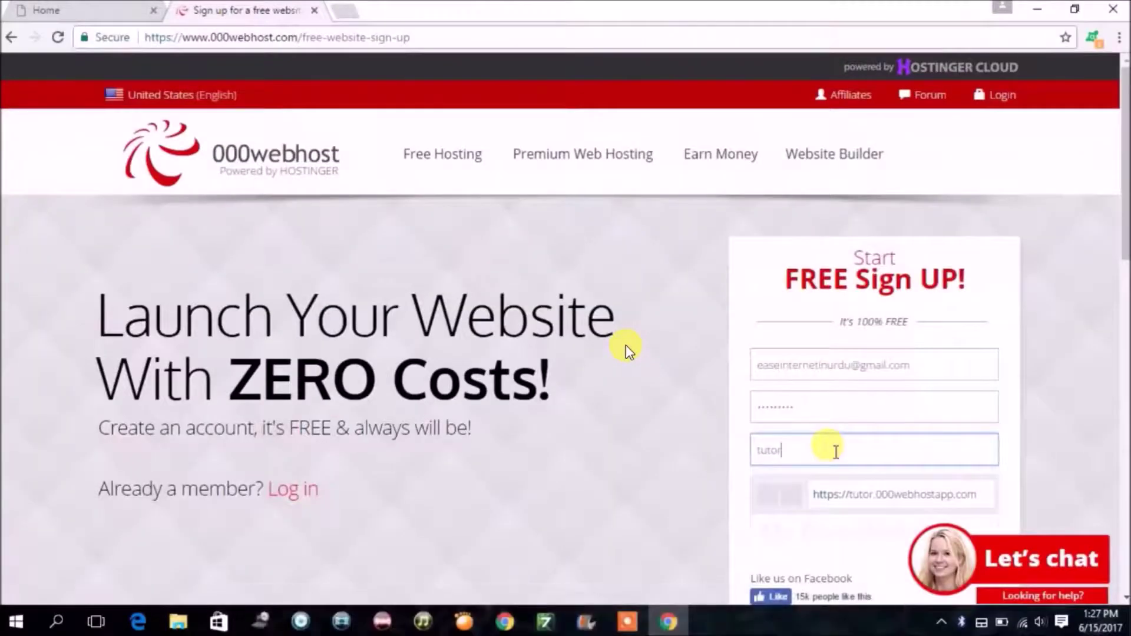
{"action": "mouse_move", "coordinate": [380, 498]}
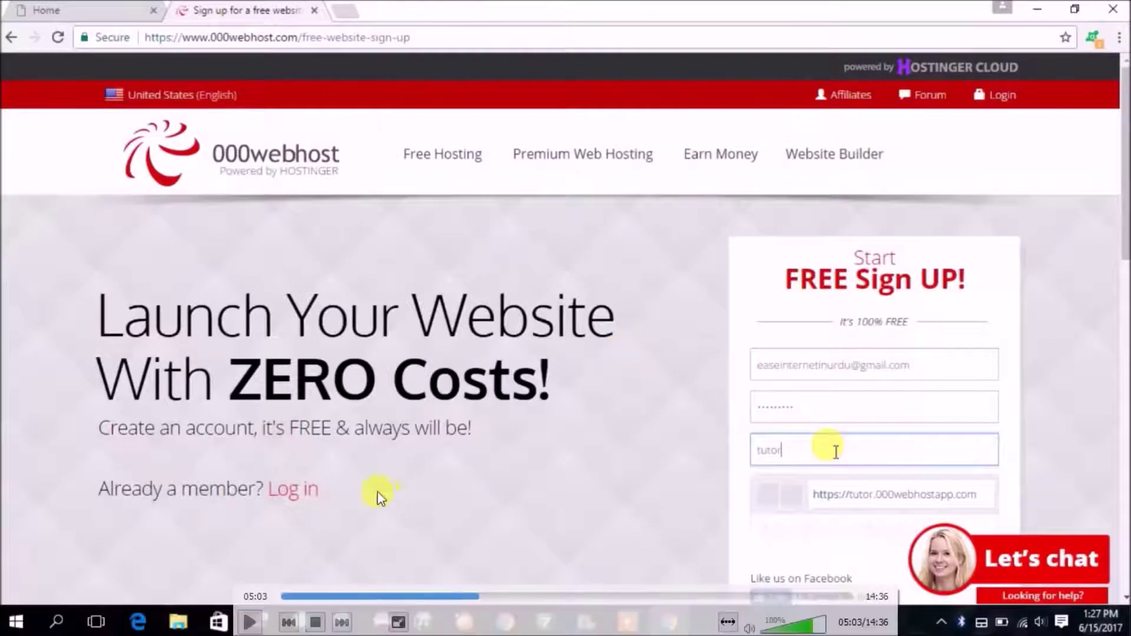
{"action": "left_click", "coordinate": [581, 599]}
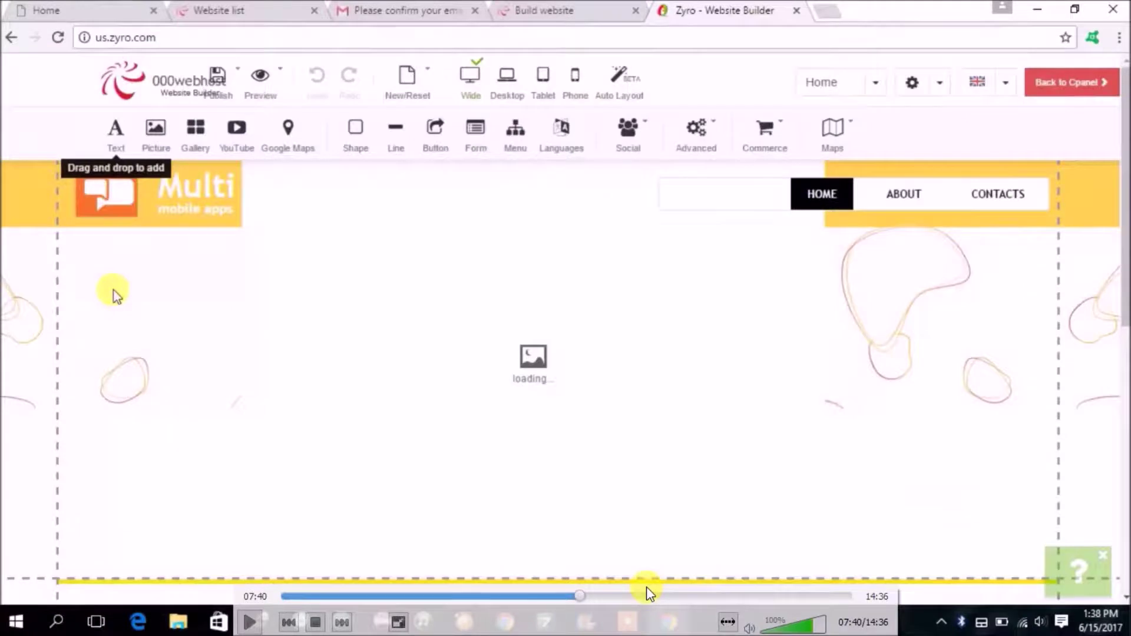
{"action": "left_click", "coordinate": [648, 595]}
{"action": "key", "text": "Escape"}
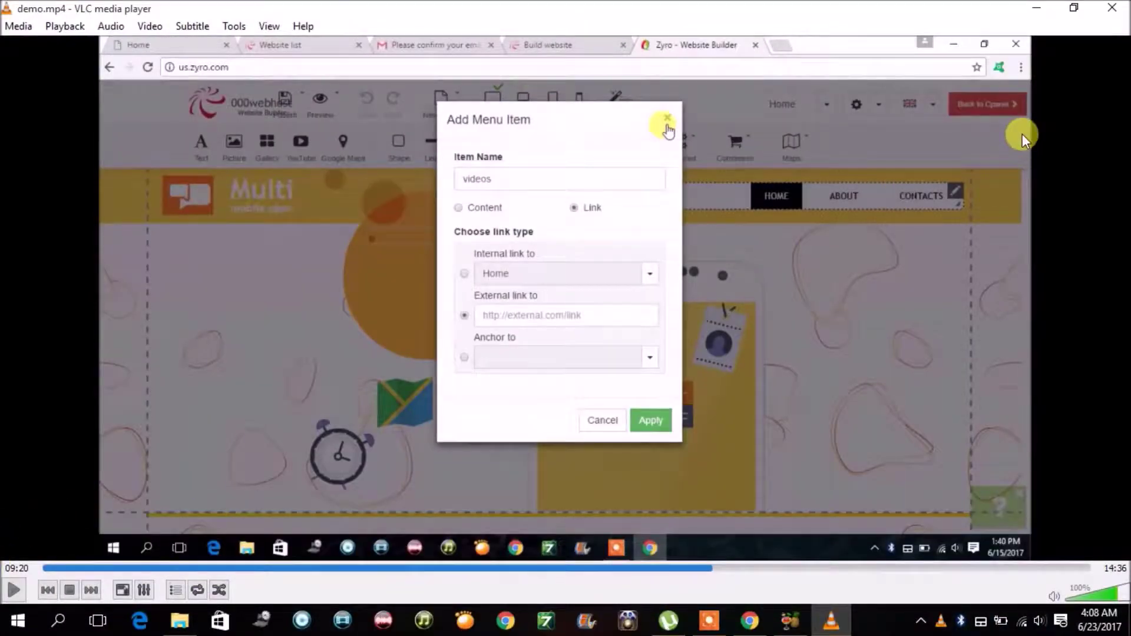
{"action": "left_click", "coordinate": [1107, 18]}
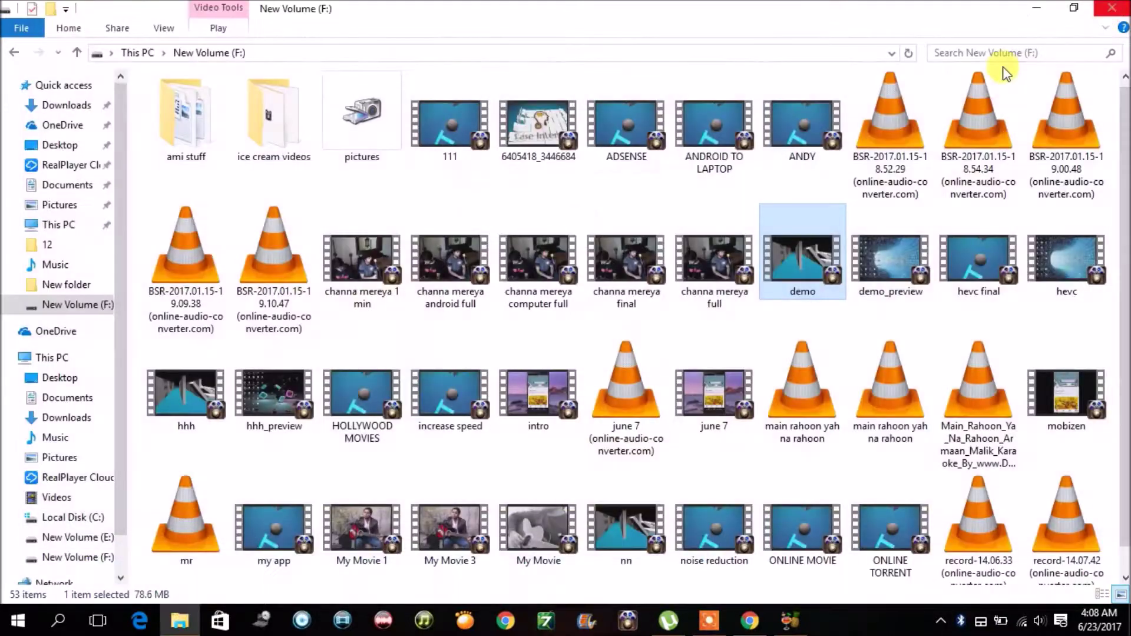
- Open the file properties of the demo video and of the original WEBSITE video in New Volume (F:)
{"action": "right_click", "coordinate": [812, 242]}
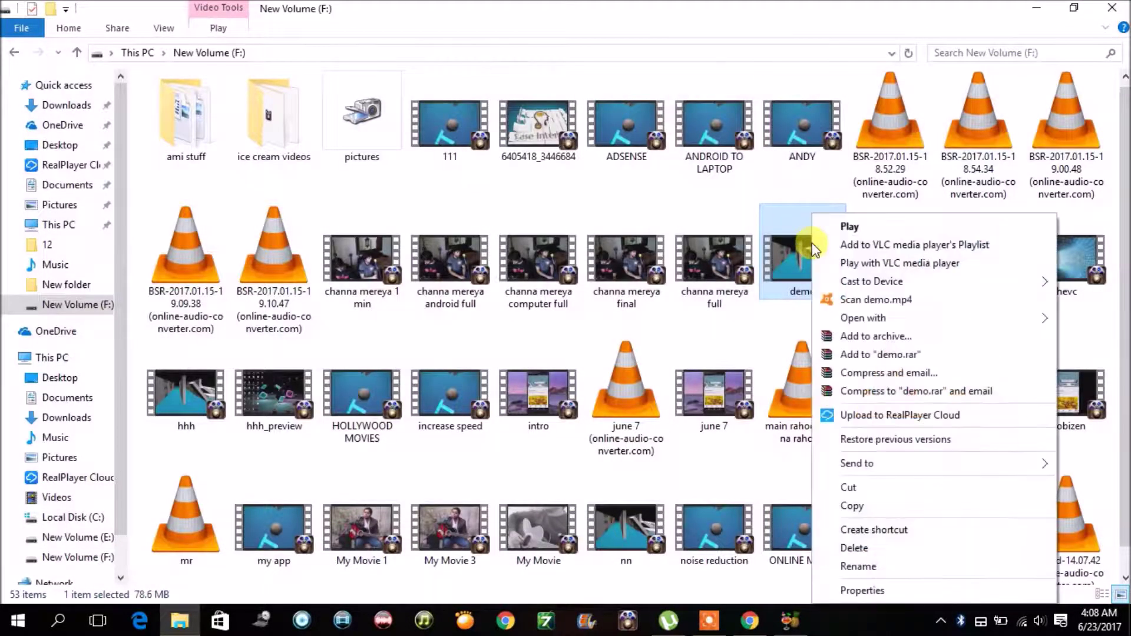
{"action": "left_click", "coordinate": [928, 599]}
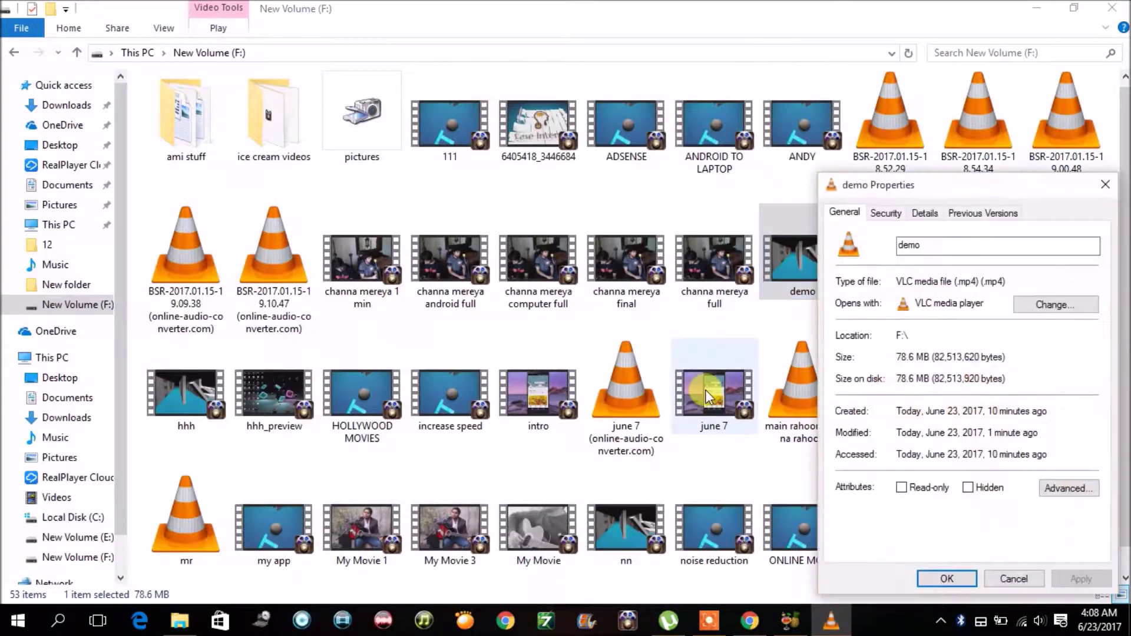
{"action": "left_click_drag", "start_coordinate": [990, 188], "coordinate": [635, 113]}
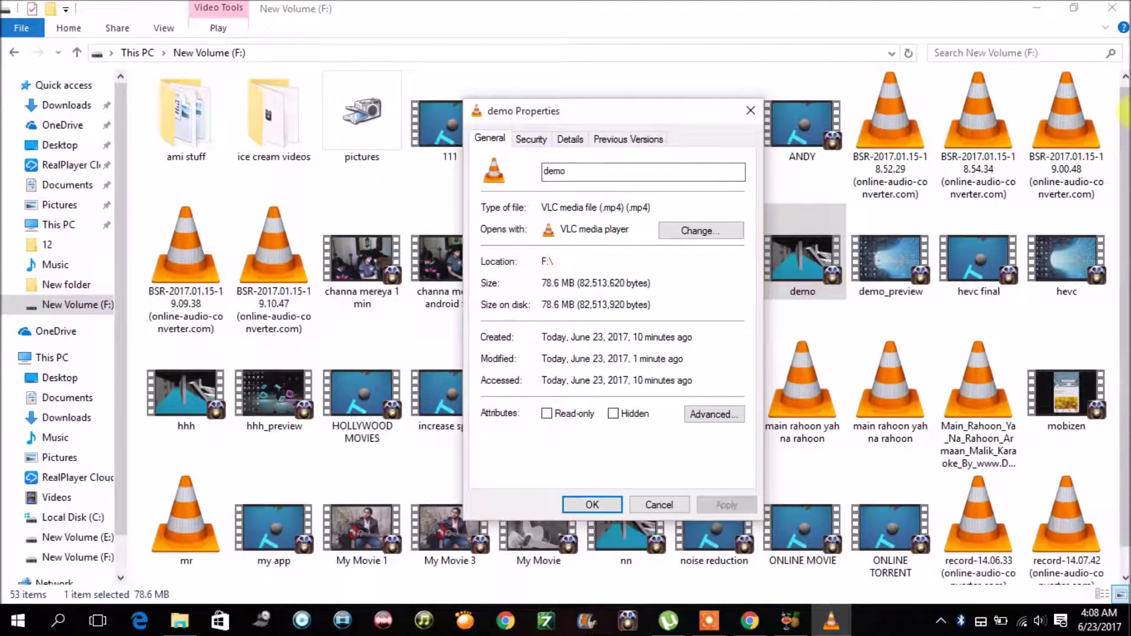
{"action": "key", "text": "Escape"}
{"action": "scroll", "coordinate": [1125, 262], "scroll_direction": "down", "scroll_amount": 2}
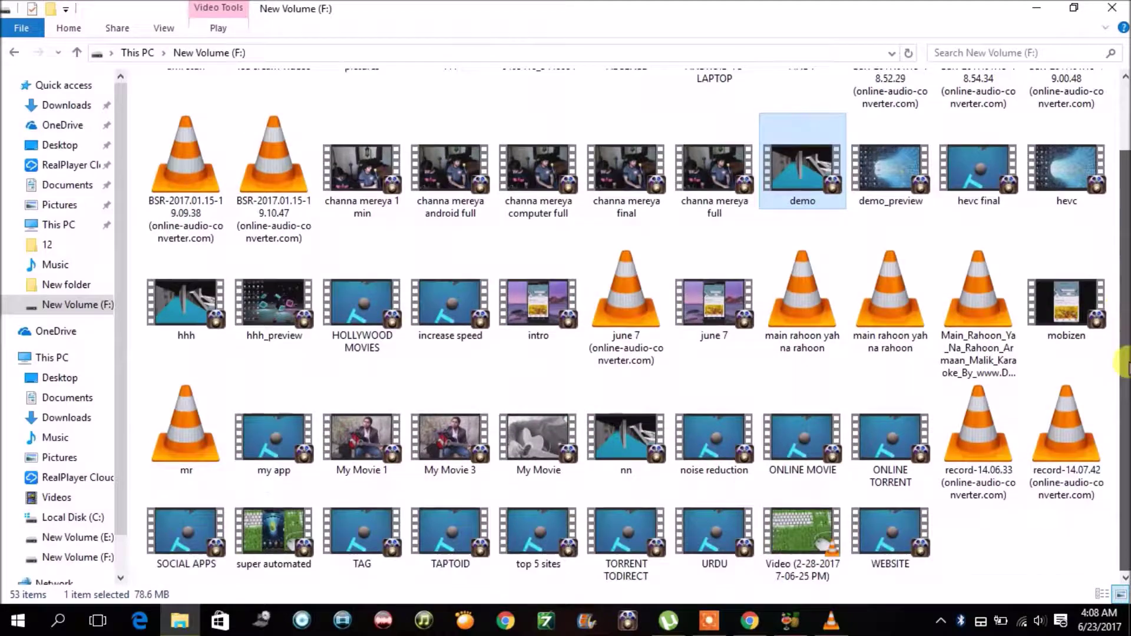
{"action": "right_click", "coordinate": [896, 538]}
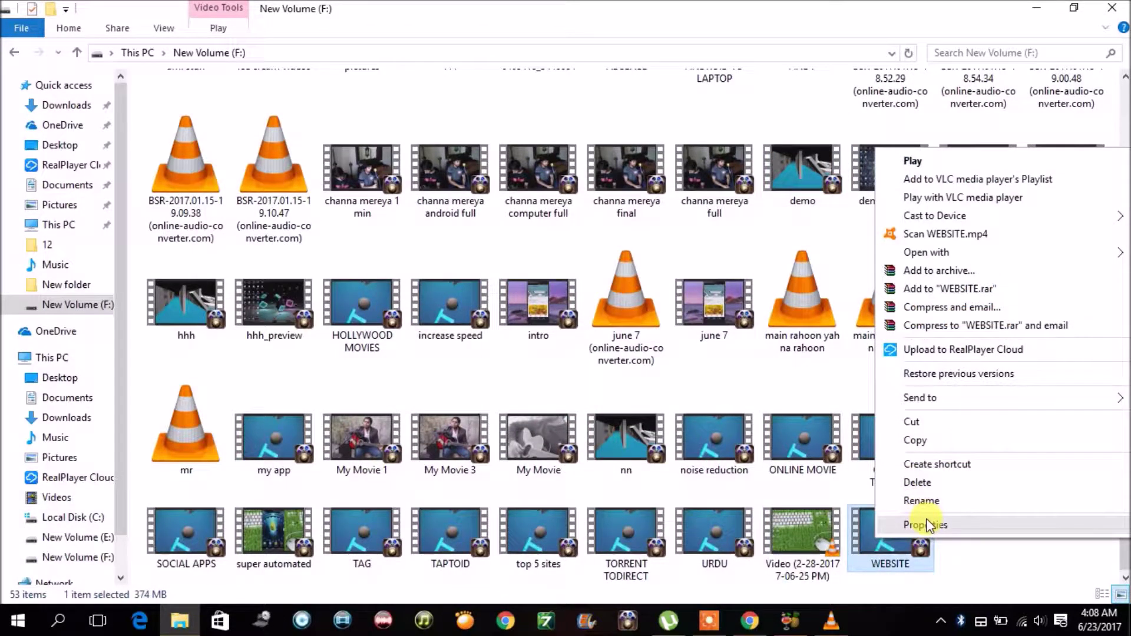
{"action": "left_click", "coordinate": [923, 523]}
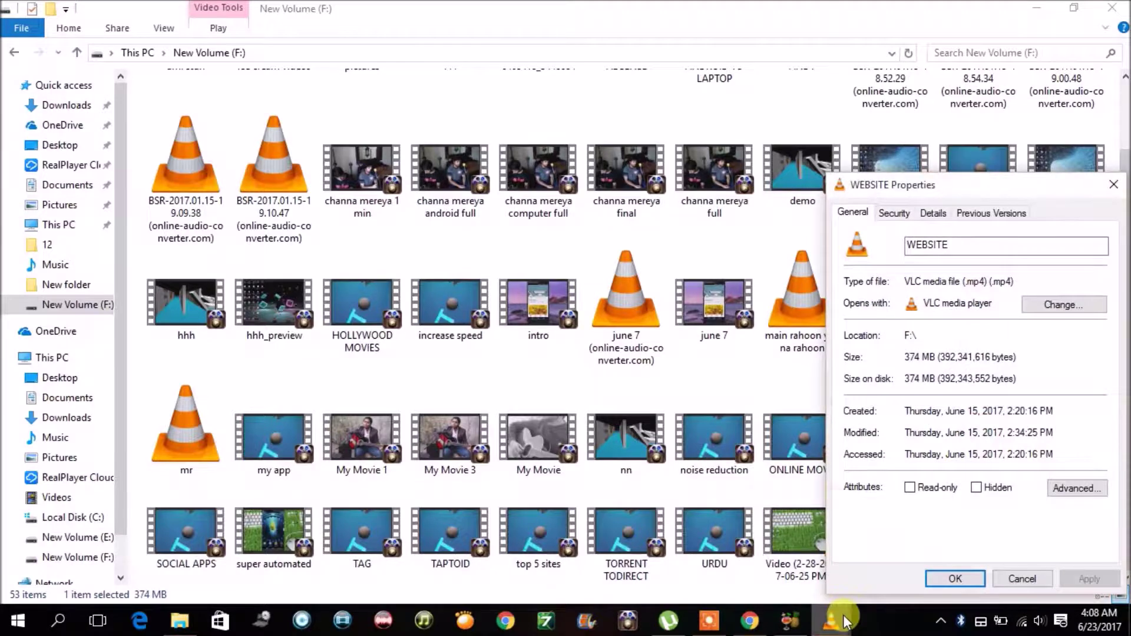
- Bring the demo properties back into view and arrange both properties dialogs side by side to compare the file sizes
{"action": "mouse_move", "coordinate": [843, 615]}
{"action": "mouse_move", "coordinate": [810, 571]}
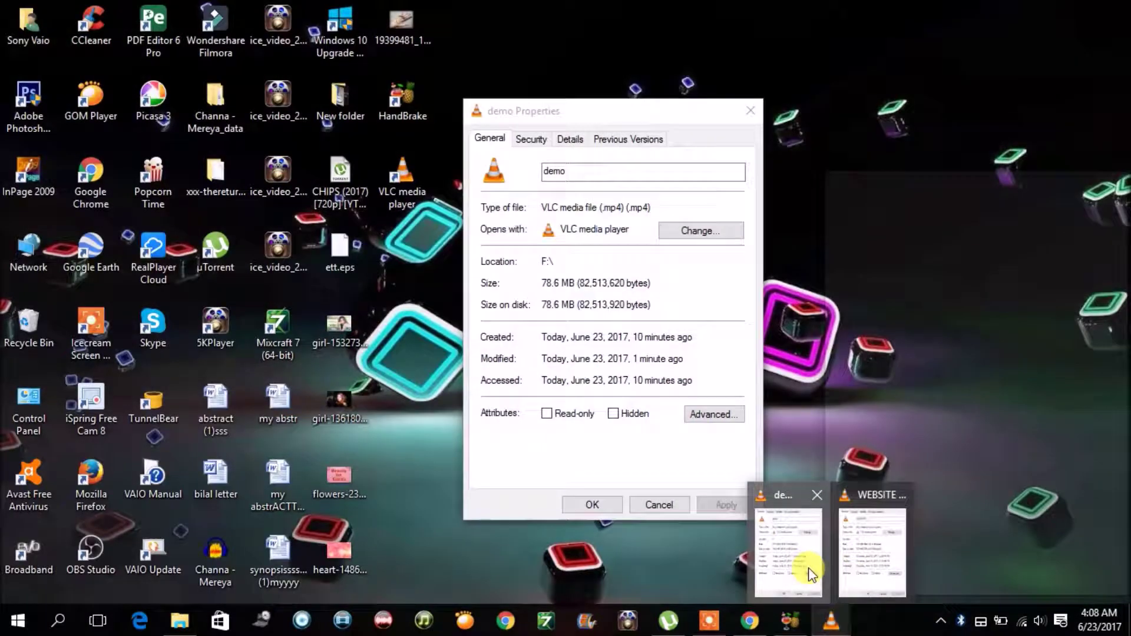
{"action": "left_click", "coordinate": [811, 572]}
{"action": "left_click_drag", "start_coordinate": [688, 109], "coordinate": [511, 144]}
{"action": "left_click_drag", "start_coordinate": [955, 194], "coordinate": [726, 157]}
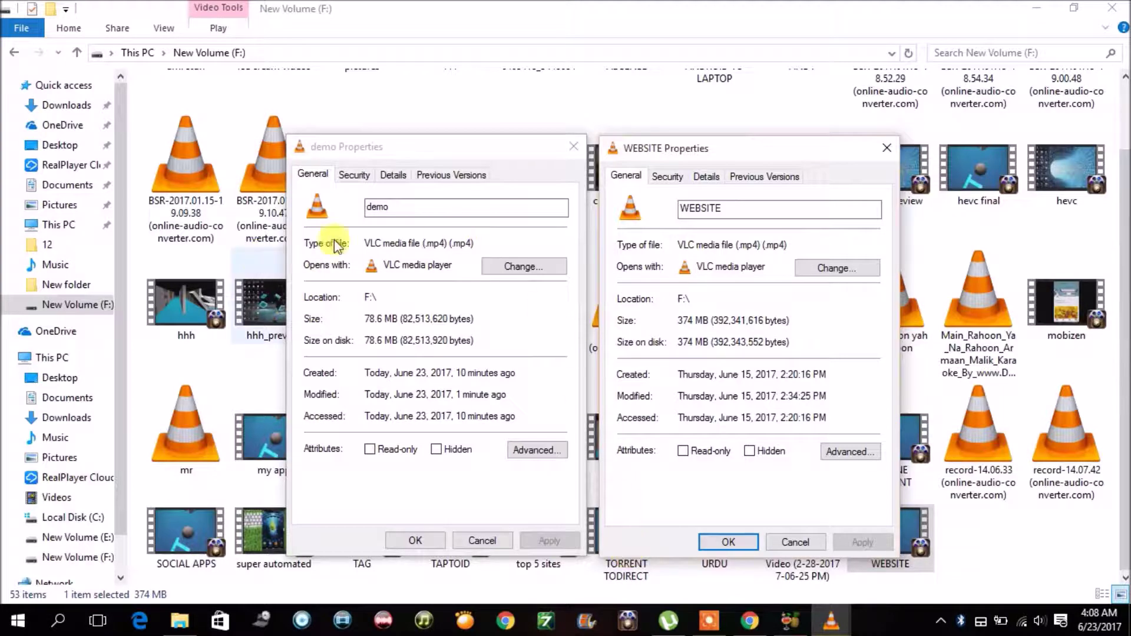
- Close the demo and WEBSITE properties dialogs and minimize File Explorer
{"action": "left_click", "coordinate": [571, 147]}
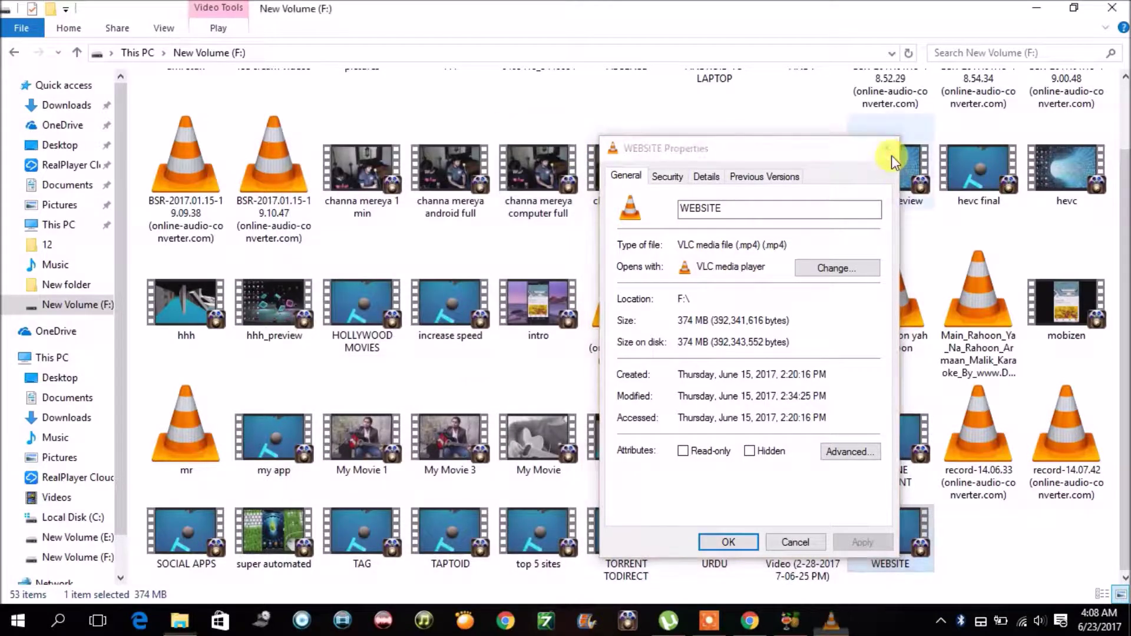
{"action": "left_click", "coordinate": [891, 155]}
{"action": "left_click", "coordinate": [1036, 8]}
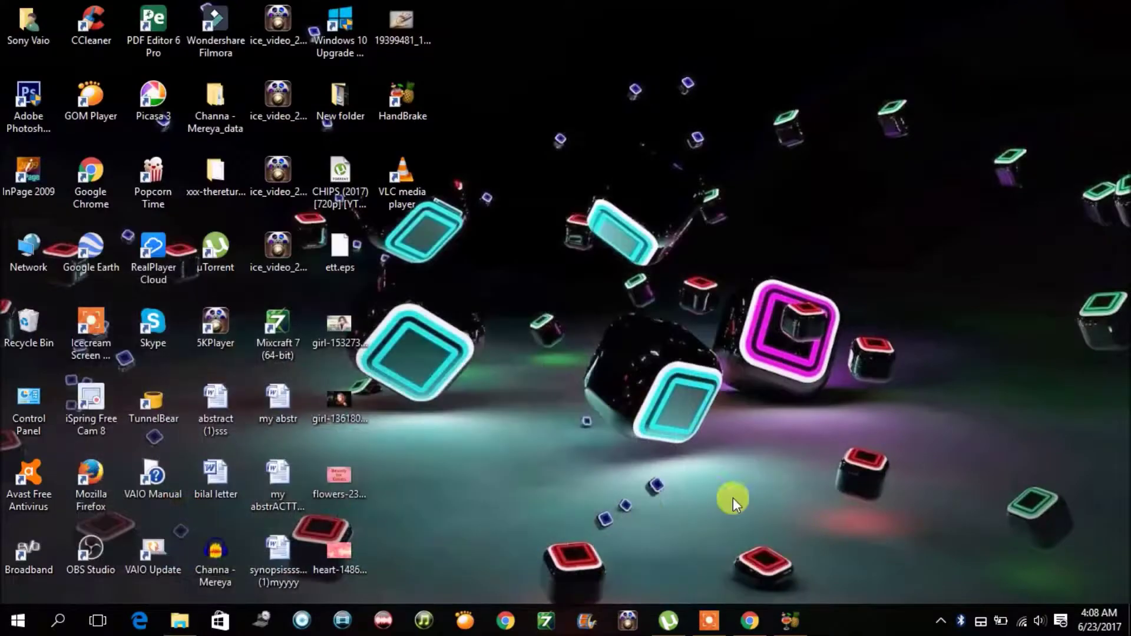
- Switch to HandBrake for a last look at its main window, and minimize it to show the desktop
{"action": "left_click", "coordinate": [792, 625]}
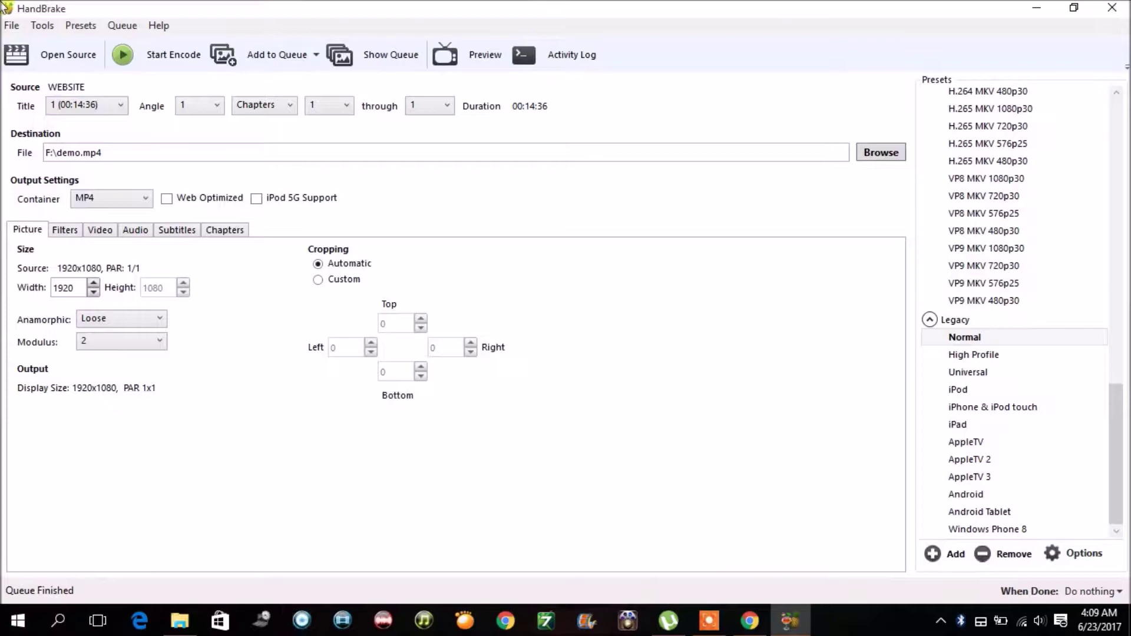
{"action": "left_click", "coordinate": [1032, 7]}
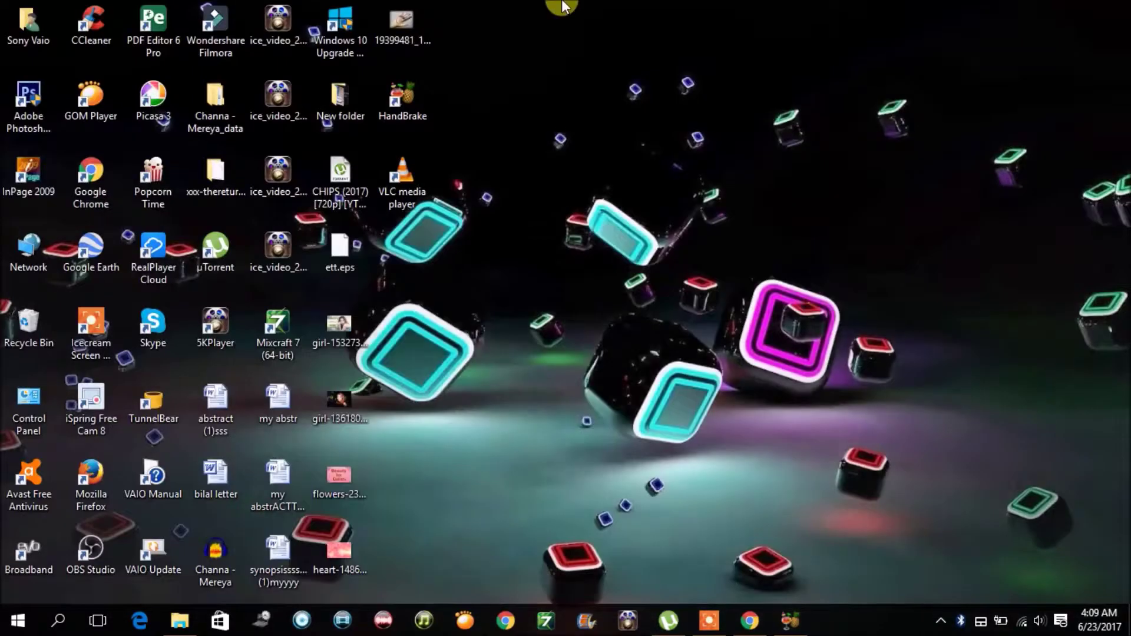